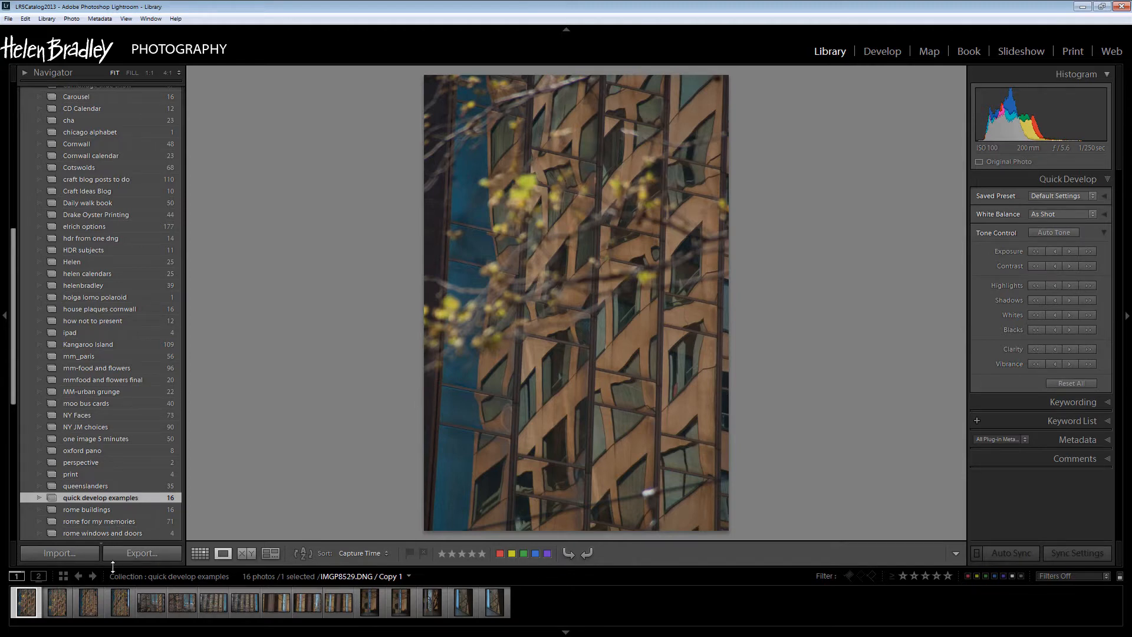
# Step: Enlarge the filmstrip thumbnails and review the building reflection photos in the quick develop examples collection one by one
pyautogui.moveTo(113, 566); pyautogui.dragTo(112, 516)
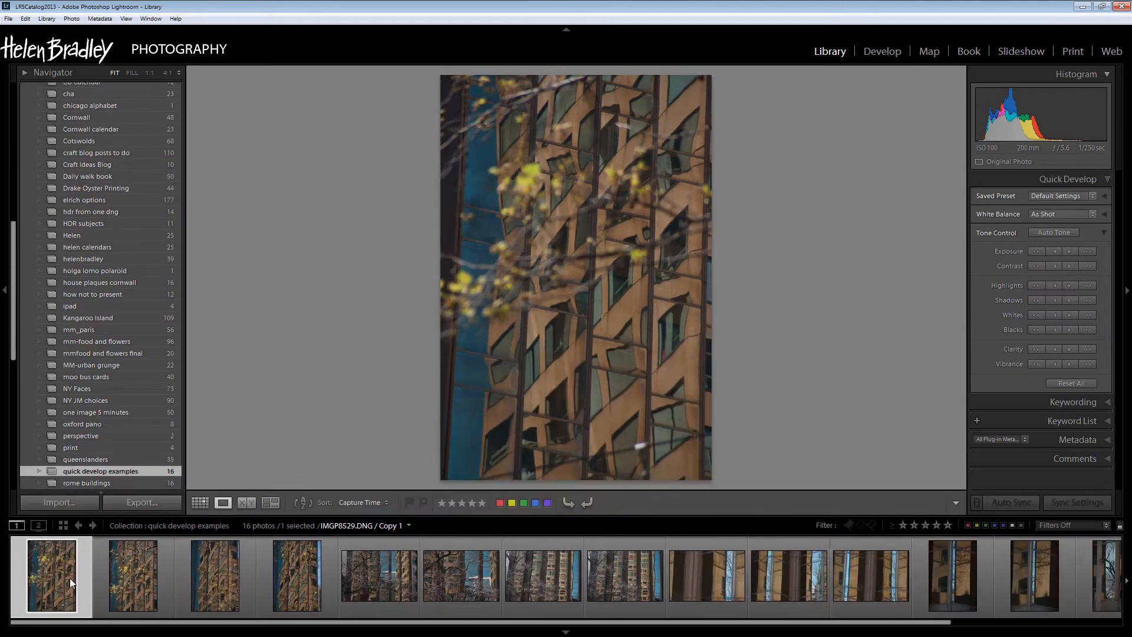
pyautogui.press('Right')
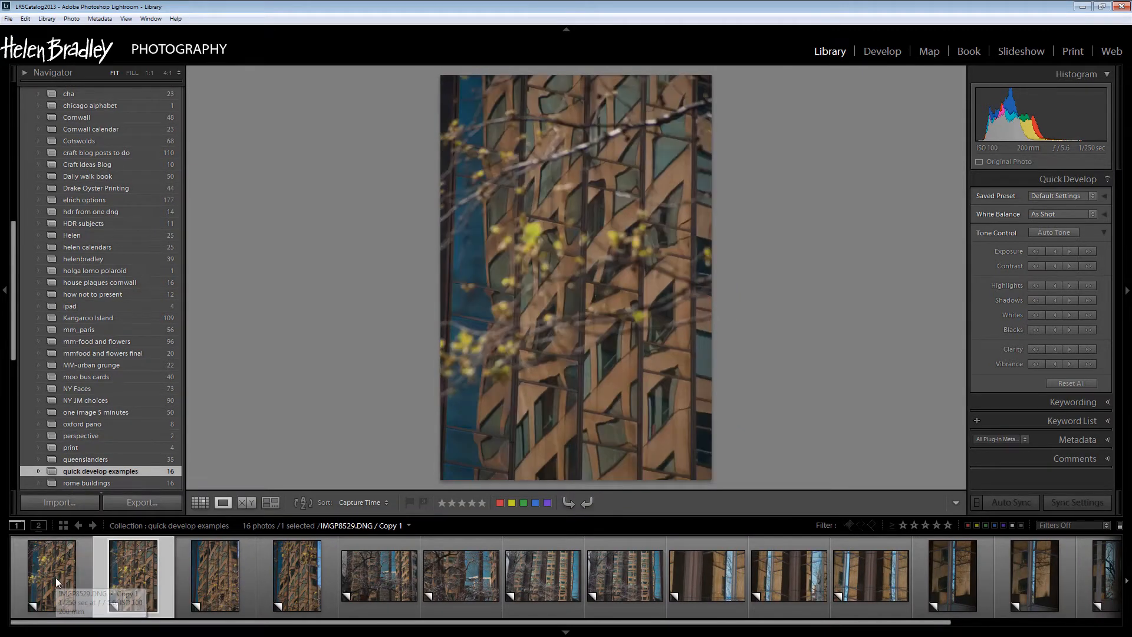
pyautogui.press('Right')
pyautogui.press('Right')
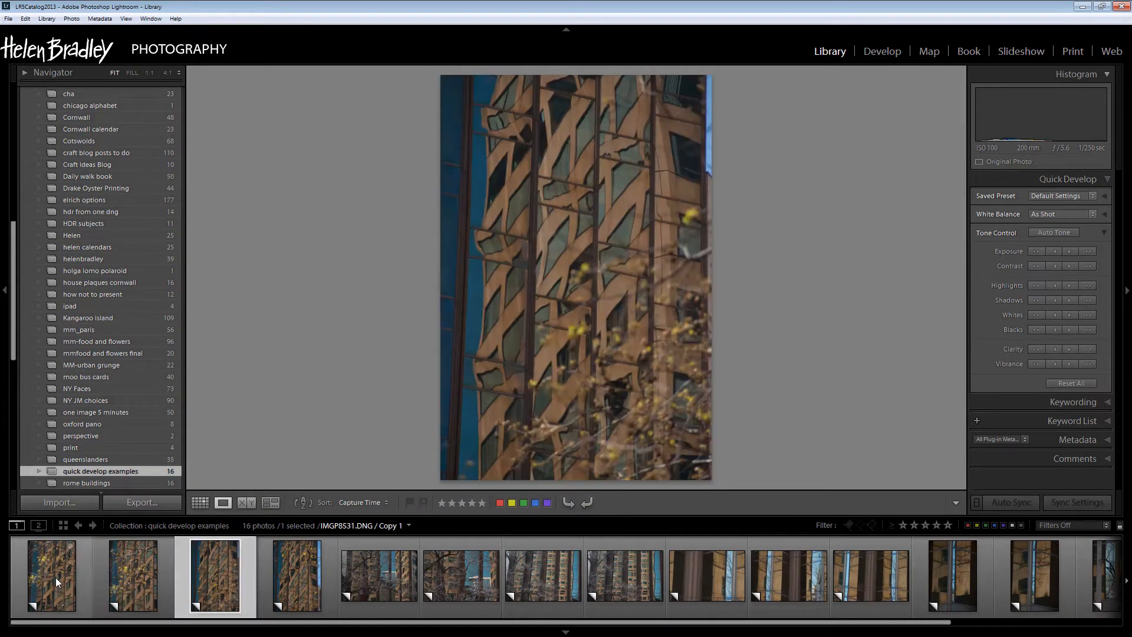
pyautogui.press('Right')
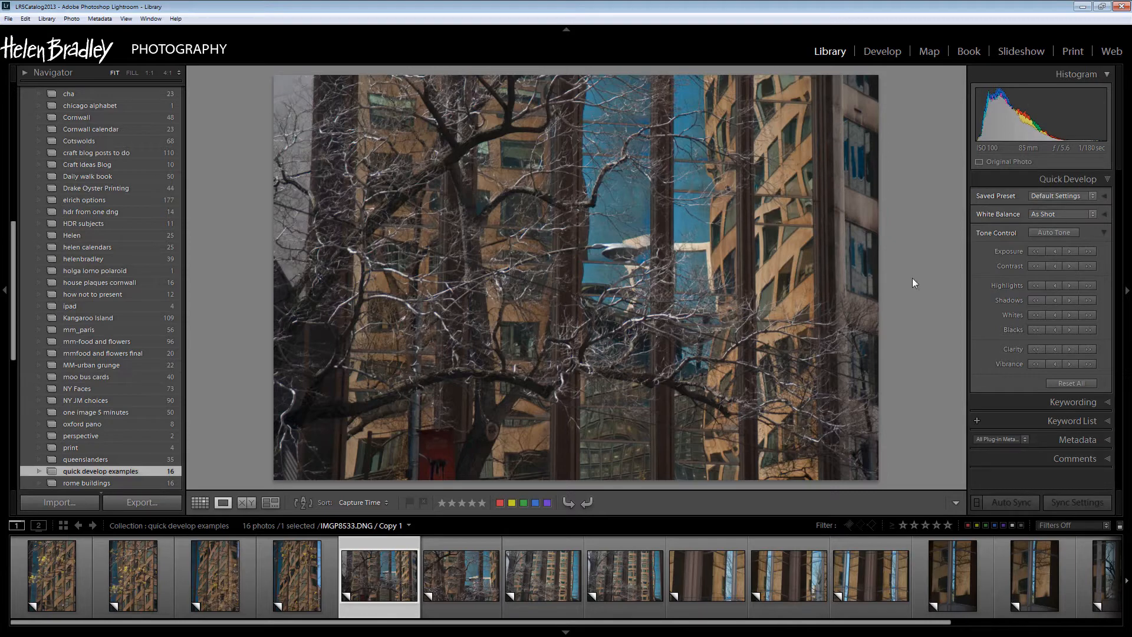
pyautogui.press('Right')
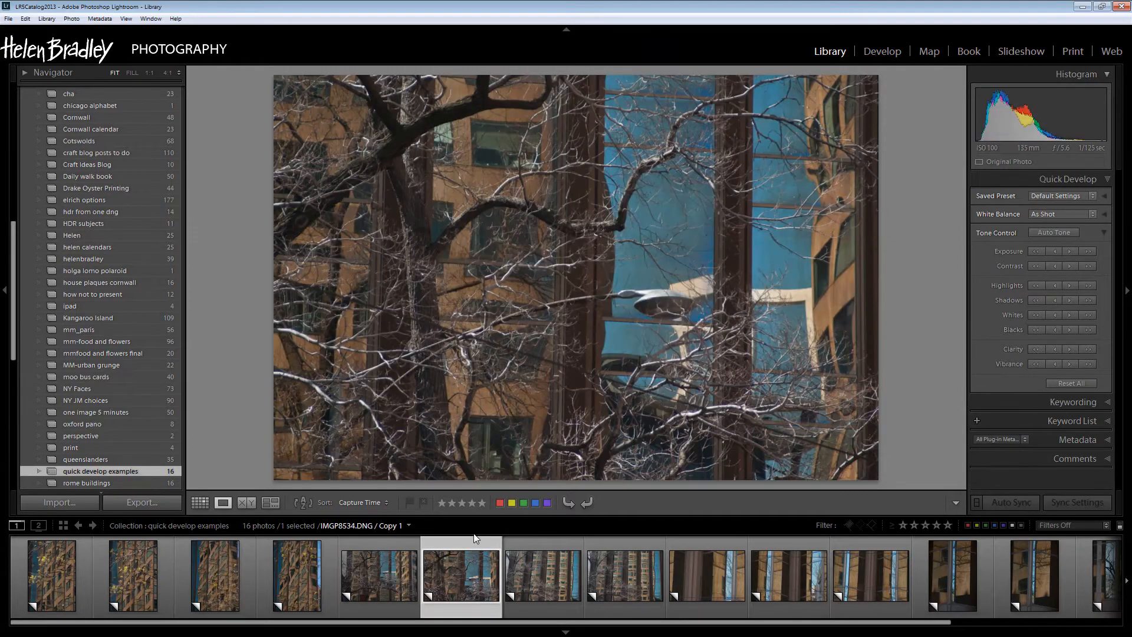
pyautogui.press('Right')
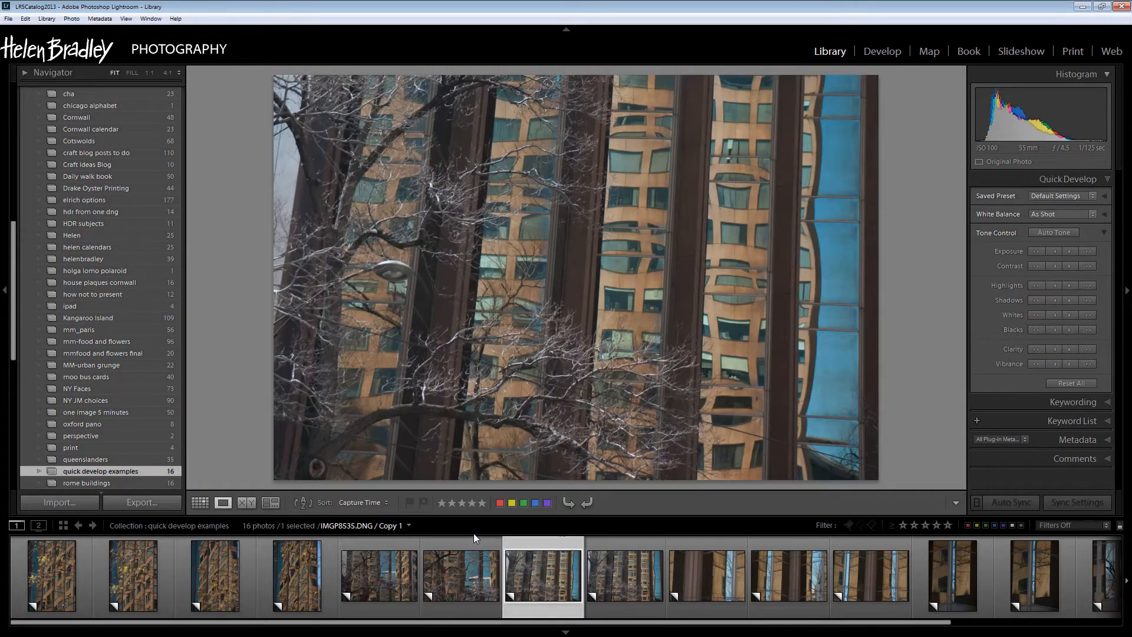
pyautogui.press('Right')
pyautogui.press('Right')
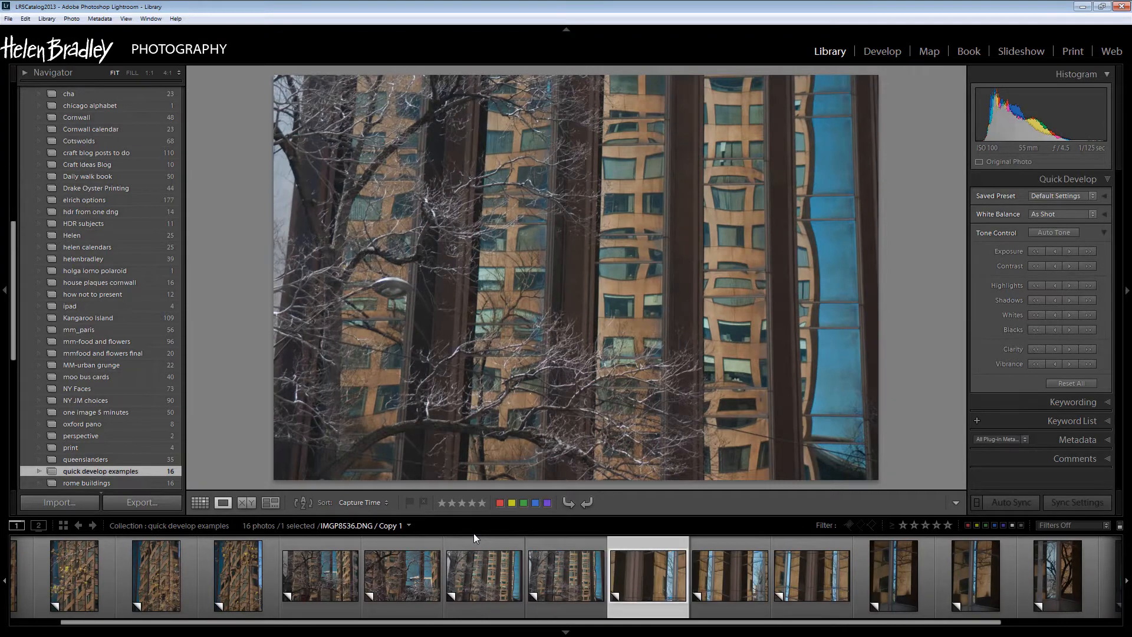
pyautogui.press('Right')
pyautogui.press('Right')
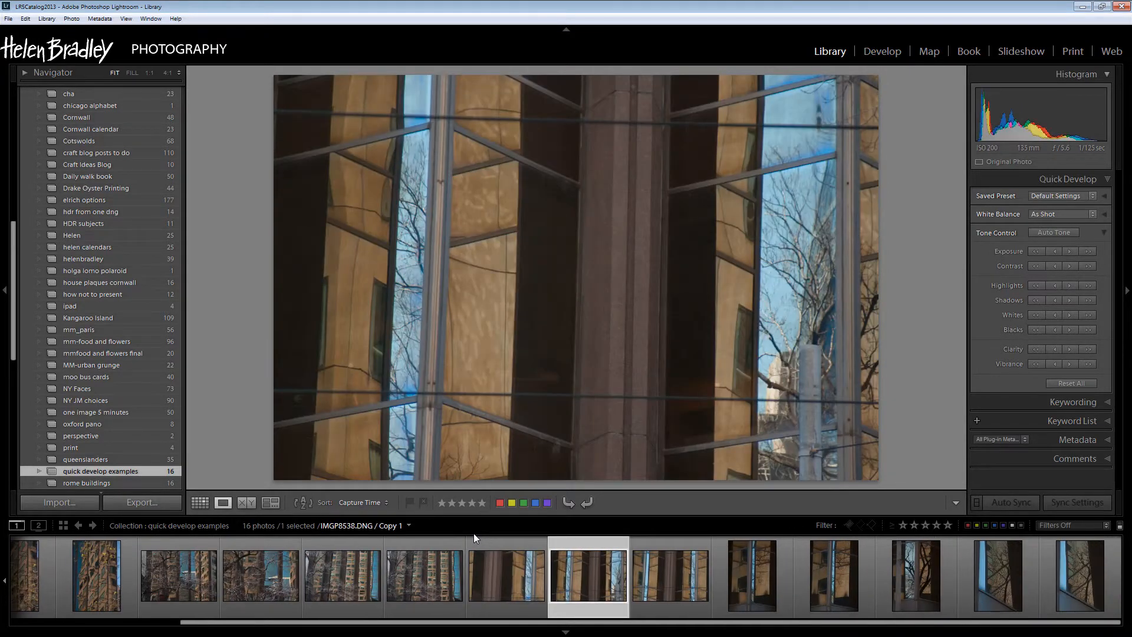
pyautogui.press('Right')
pyautogui.press('Right')
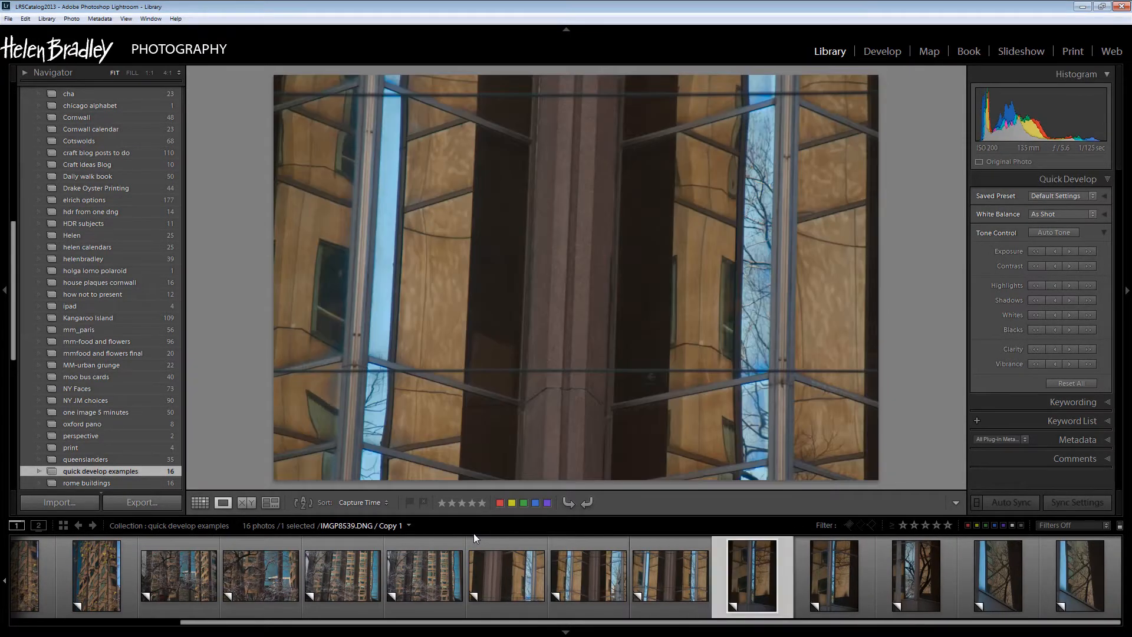
pyautogui.press('Right')
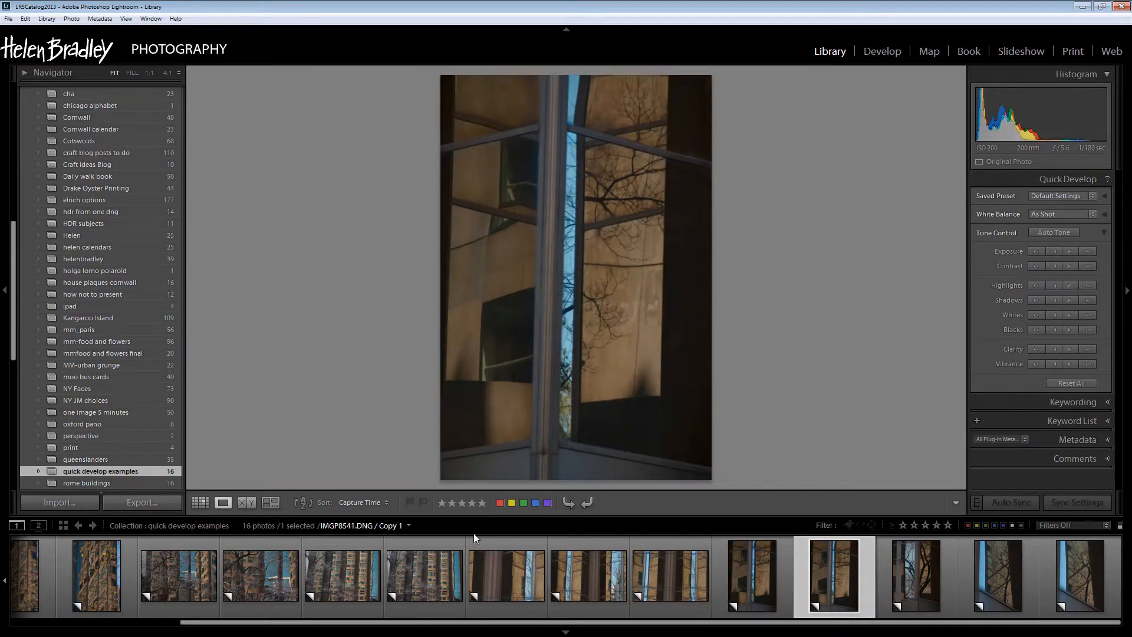
pyautogui.press('Right')
pyautogui.press('Right')
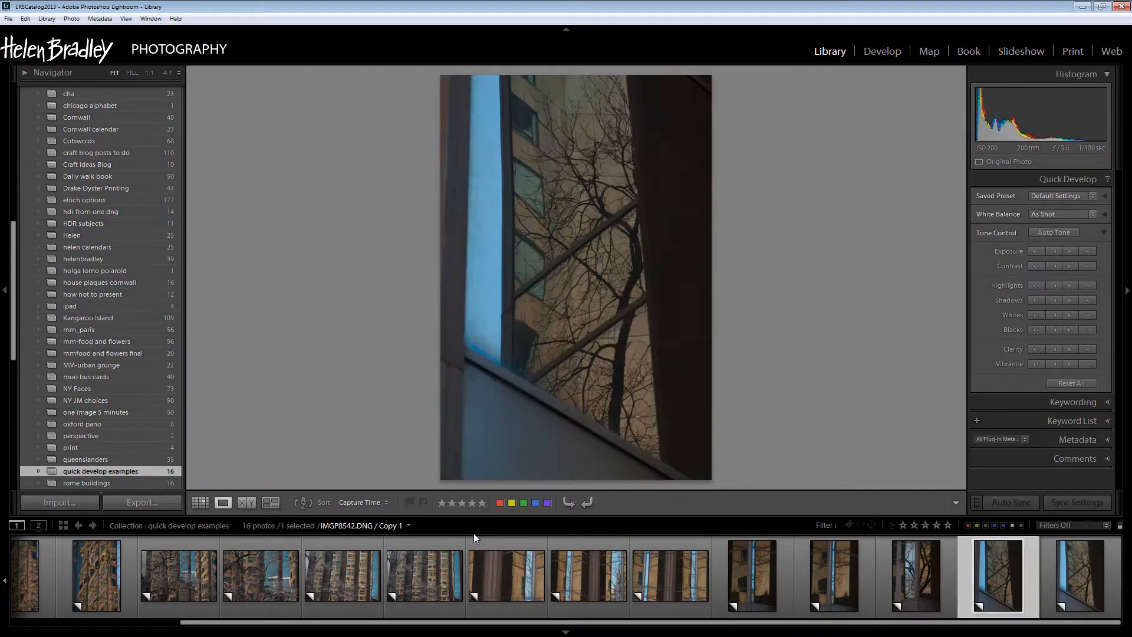
pyautogui.press('Right')
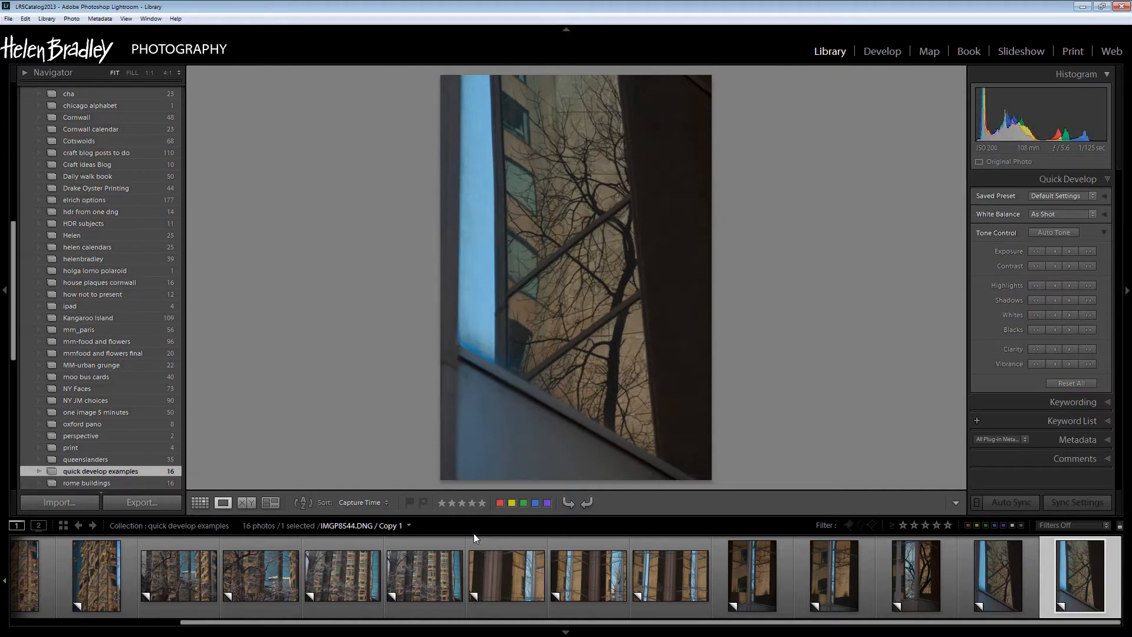
pyautogui.press('Left')
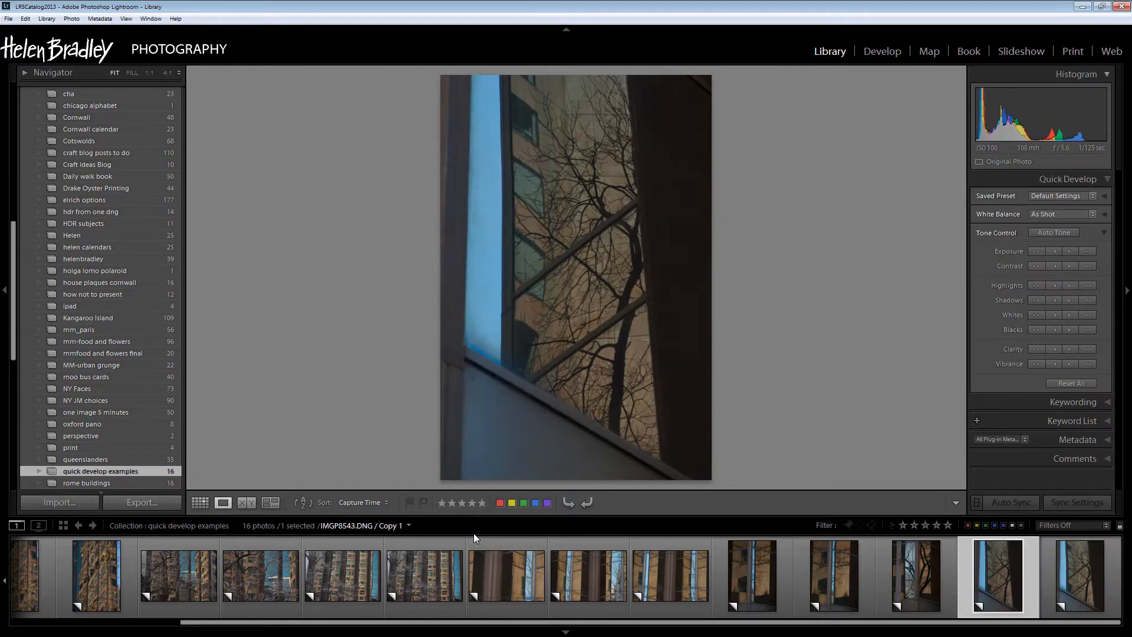
pyautogui.press('Left')
pyautogui.press('Left')
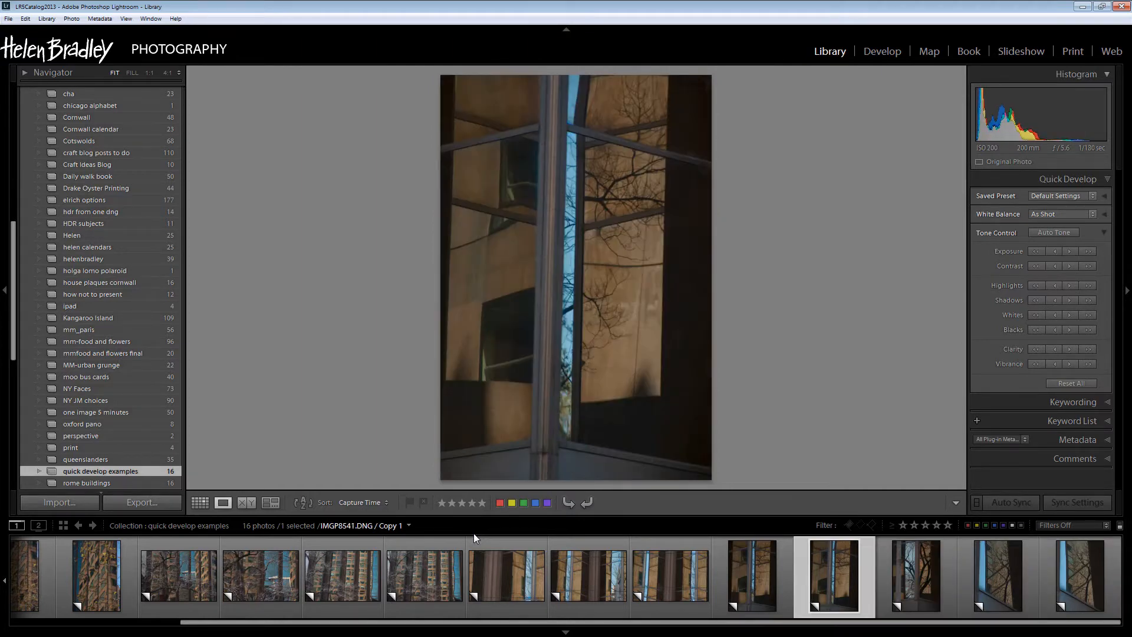
pyautogui.press('Left')
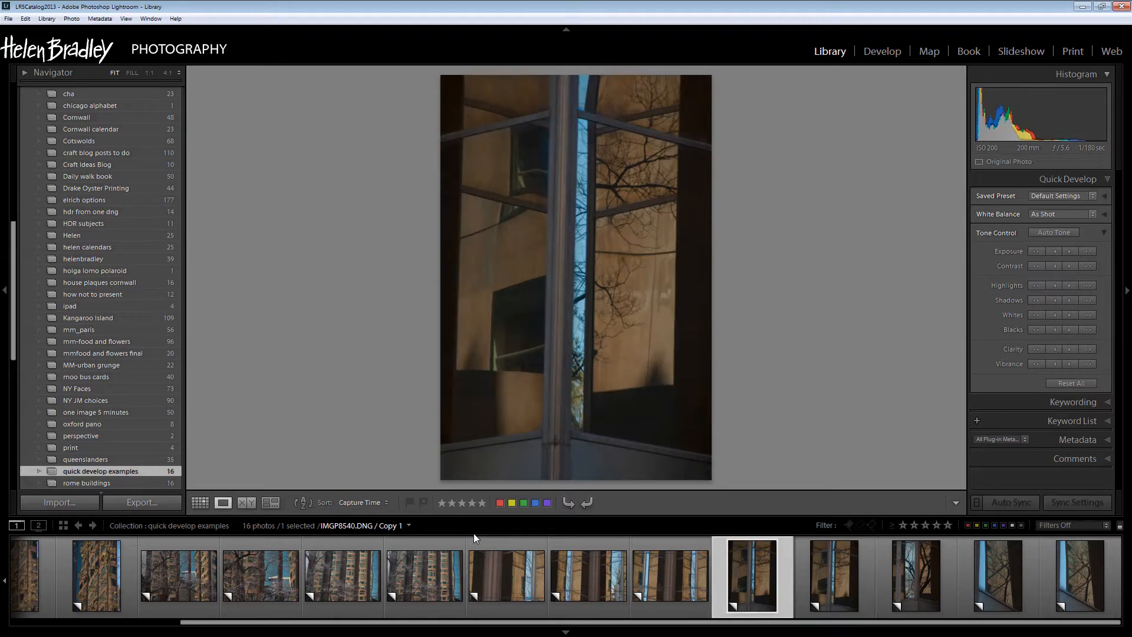
pyautogui.press('Left')
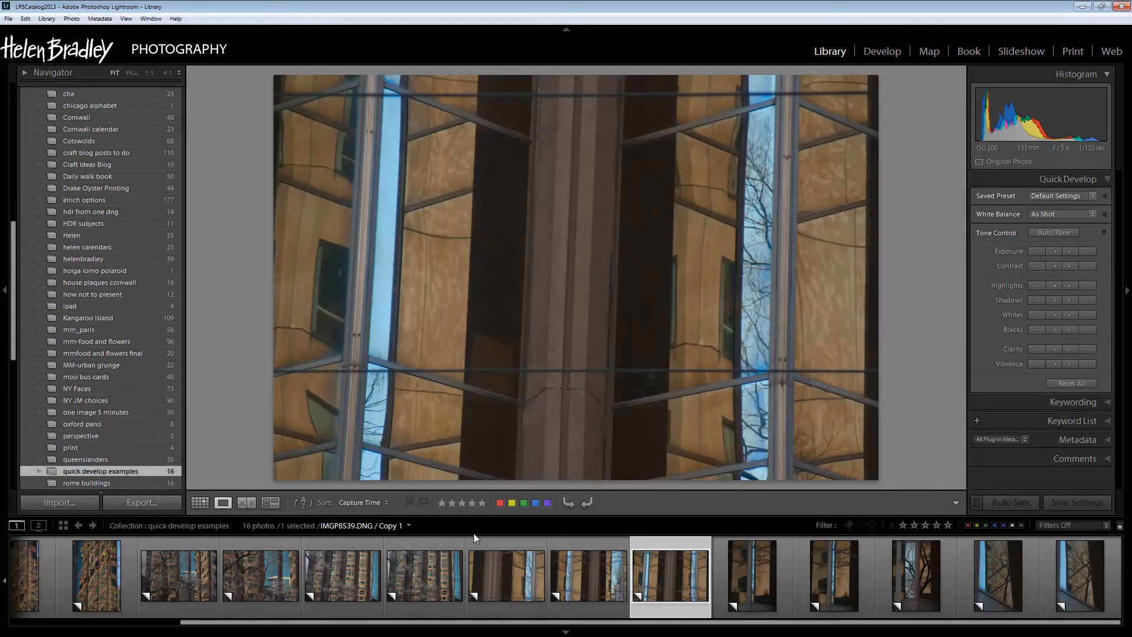
# Step: Select every photo in the collection from first to last and apply Auto Tone to them
pyautogui.moveTo(547, 626); pyautogui.dragTo(237, 629)
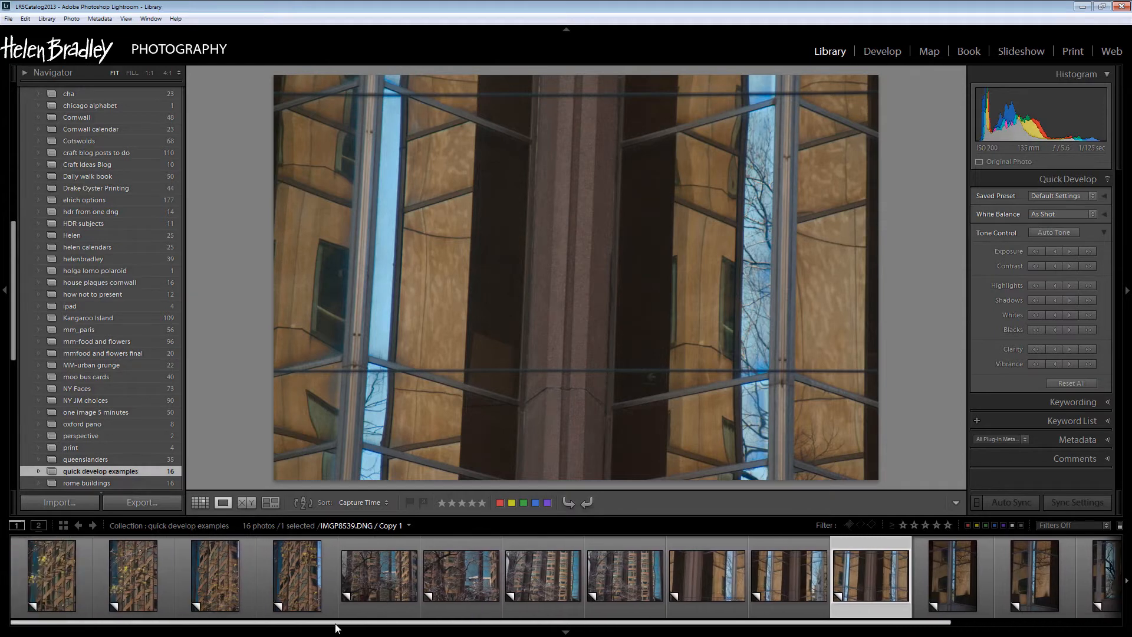
pyautogui.click(48, 571)
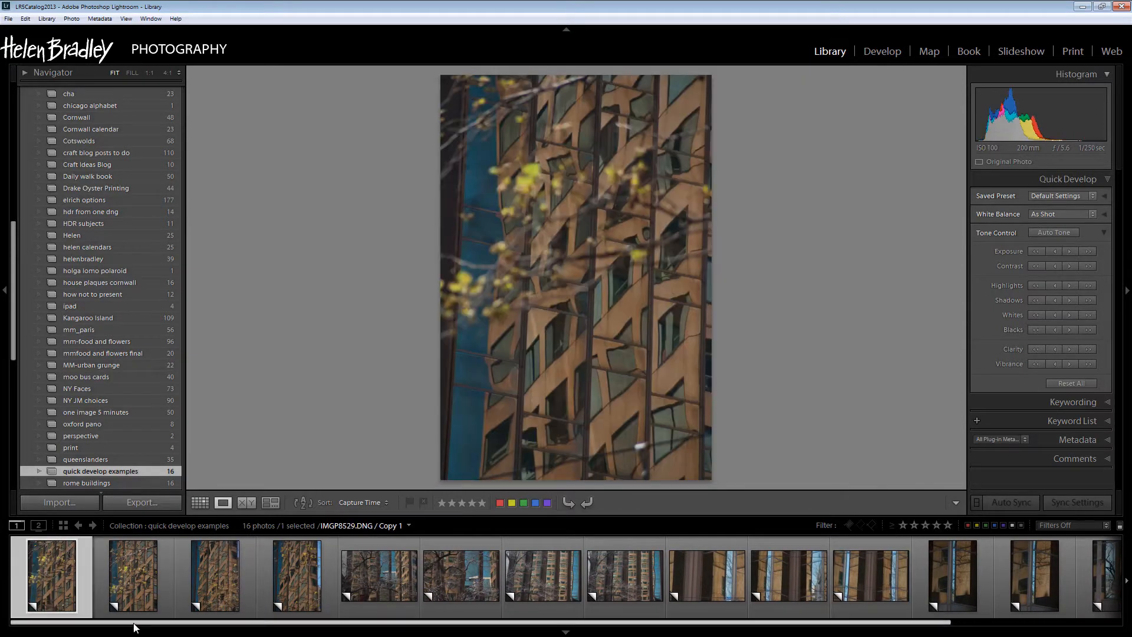
pyautogui.moveTo(136, 624); pyautogui.dragTo(342, 634)
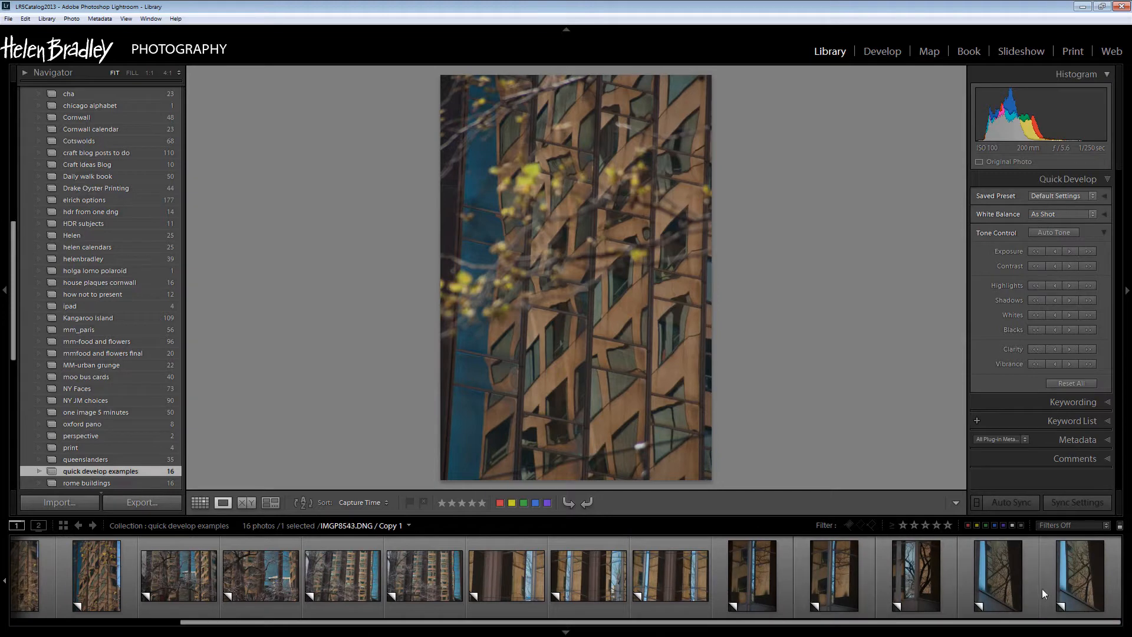
pyautogui.keyDown('shift'); pyautogui.click(1098, 574); pyautogui.keyUp('shift')
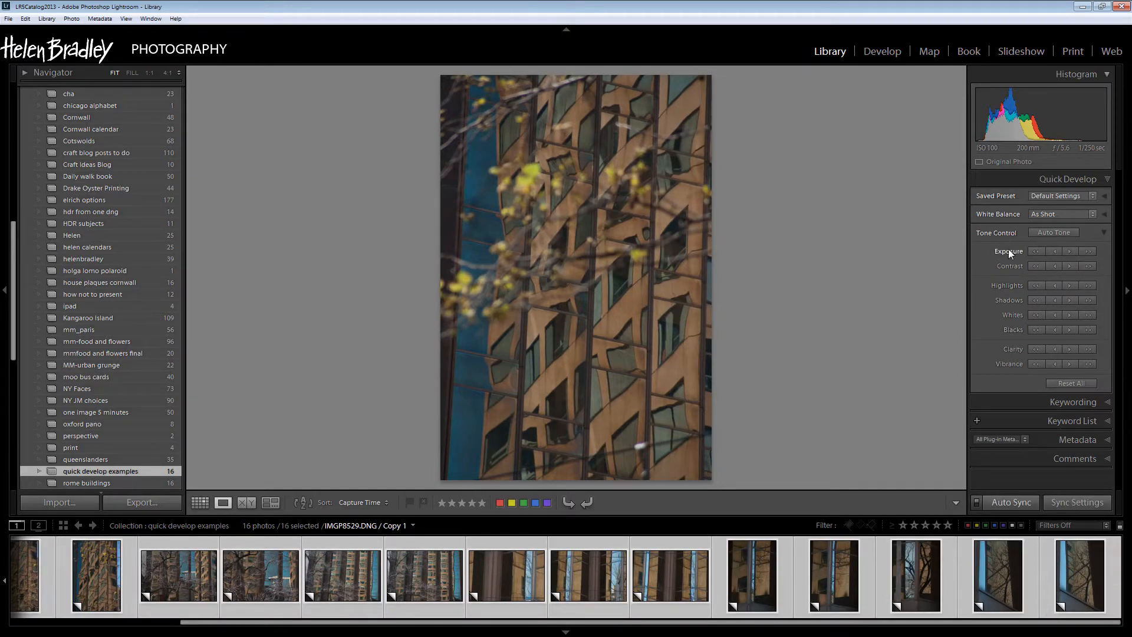
pyautogui.click(1050, 231)
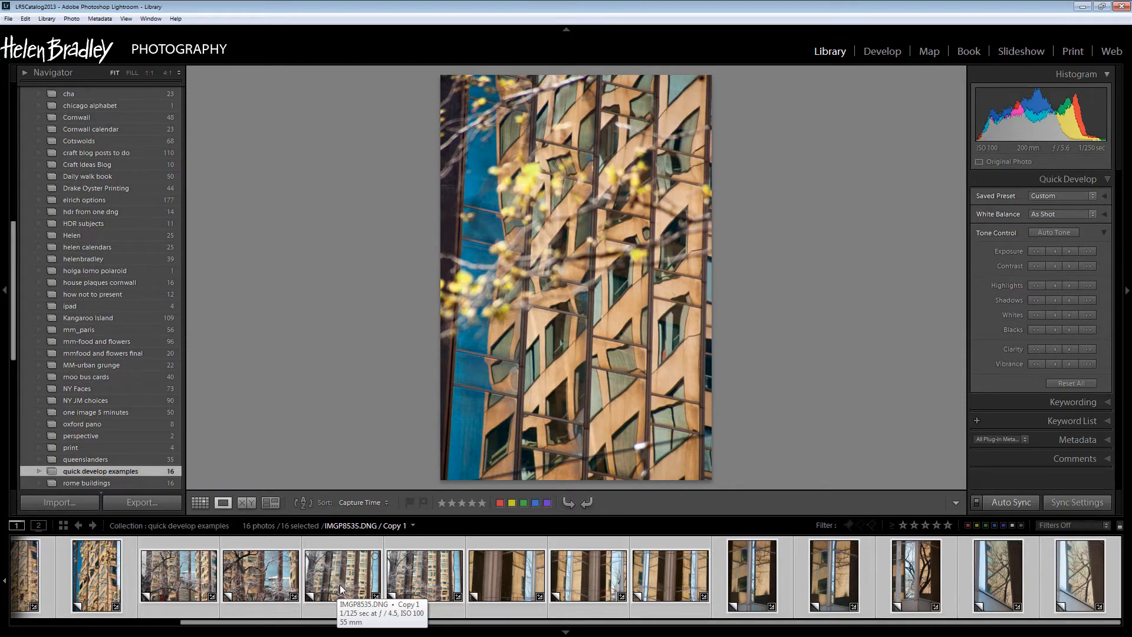
# Step: View photos IMGP8535, IMGP8536 and IMGP8537 enlarged to check their automatic tone correction
pyautogui.click(342, 587)
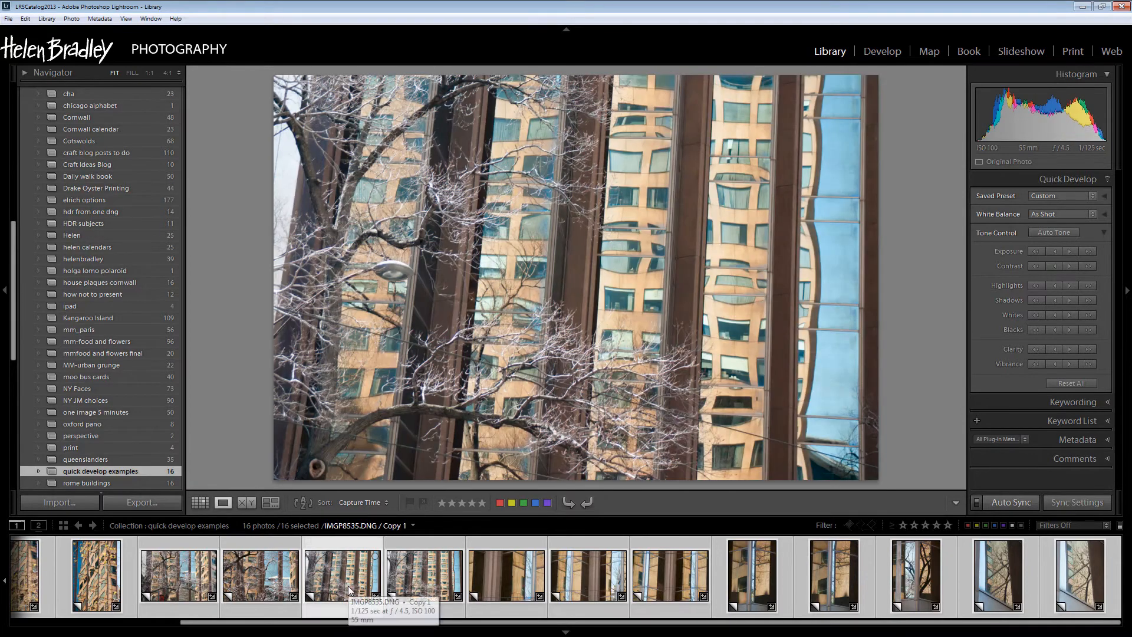
pyautogui.click(420, 580)
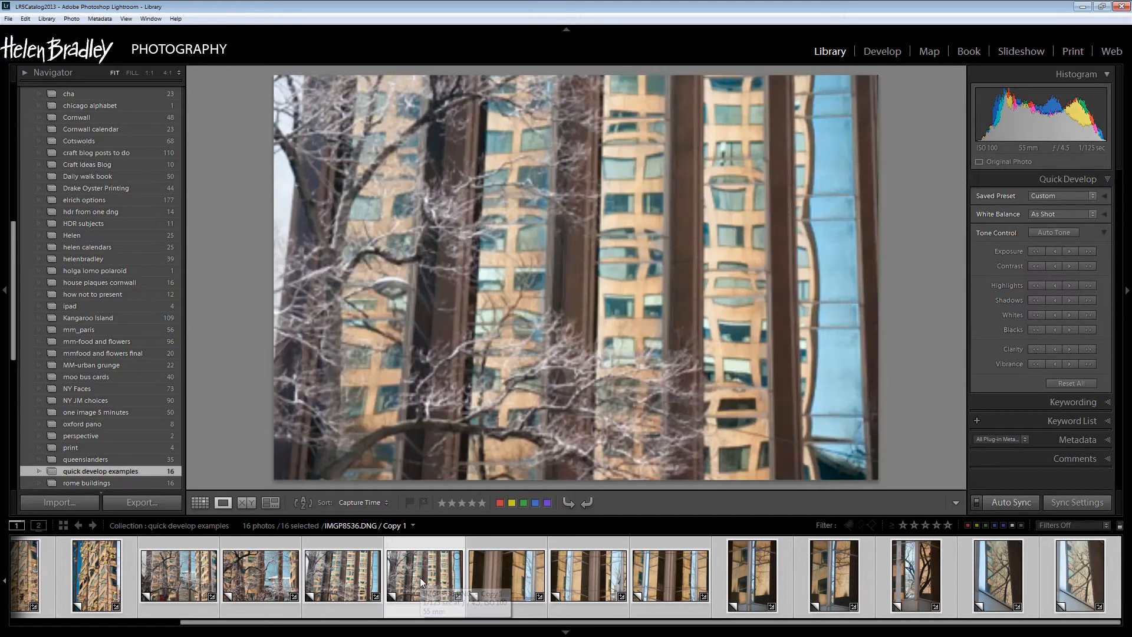
pyautogui.click(494, 577)
pyautogui.click(495, 576)
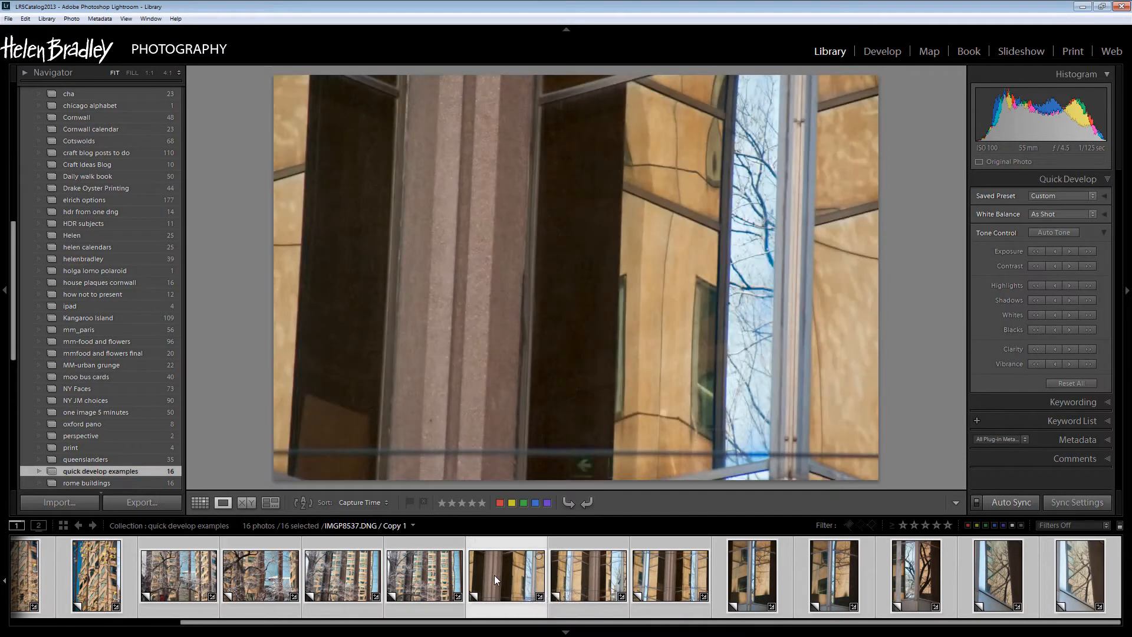
# Step: Reset the develop adjustments on IMGP8533 alone, and on all photos in the collection selected together
pyautogui.click(185, 611)
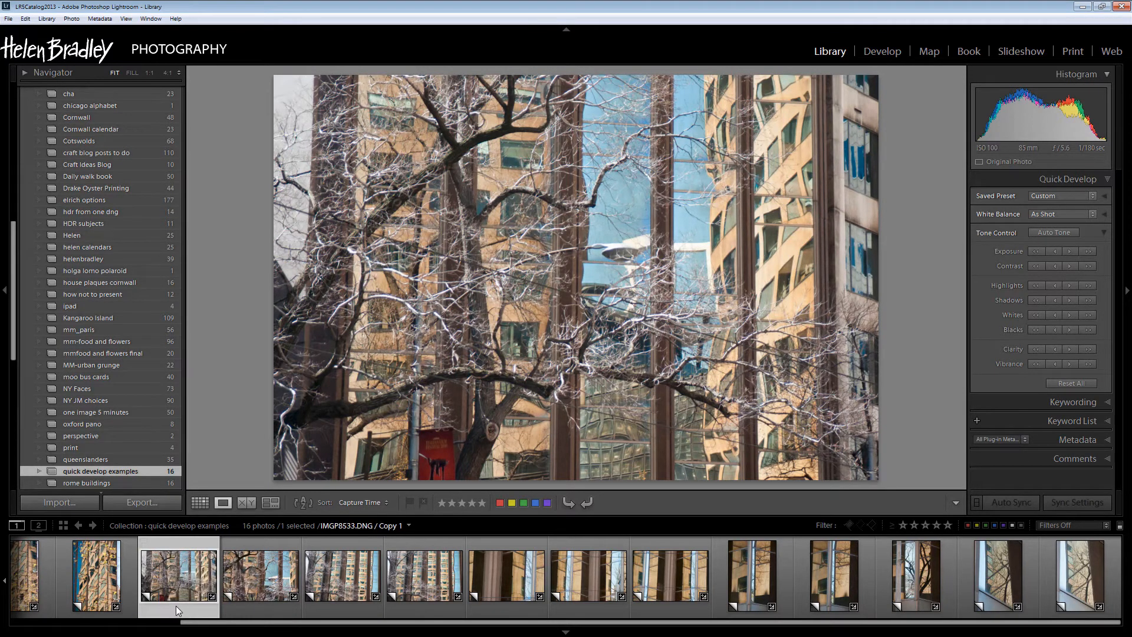
pyautogui.click(1069, 383)
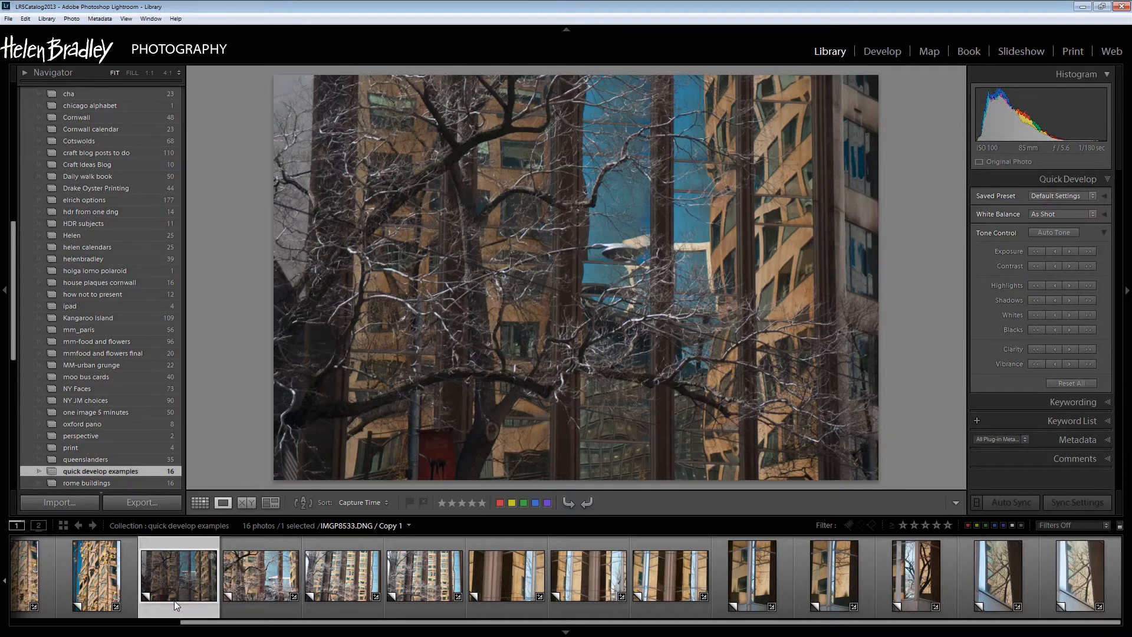
pyautogui.hotkey('ctrl', 'a')
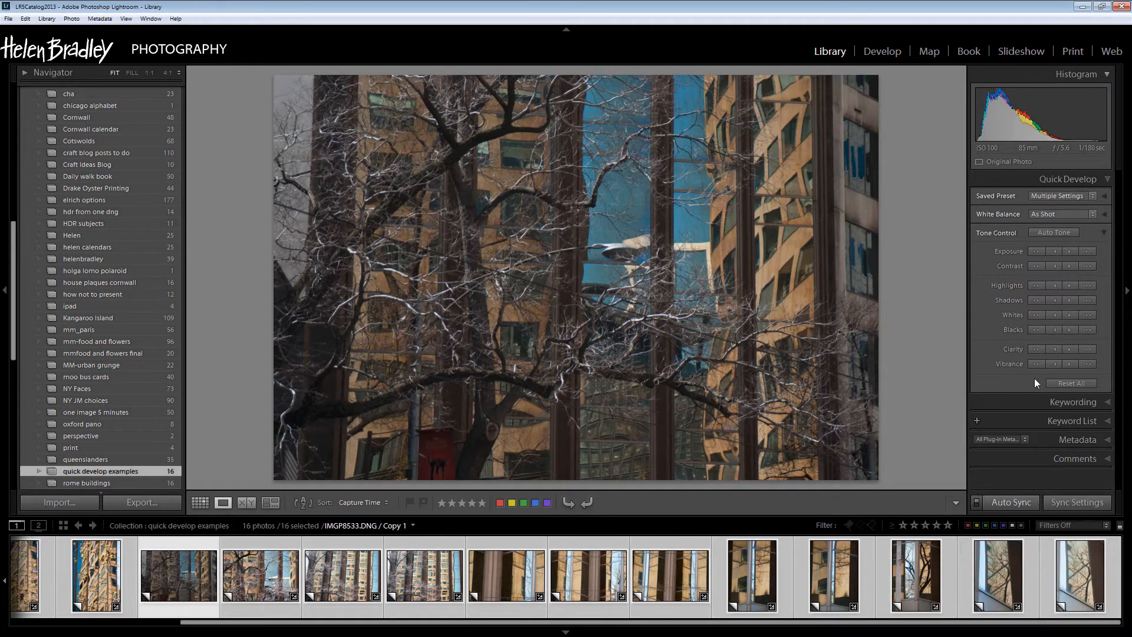
pyautogui.click(1082, 383)
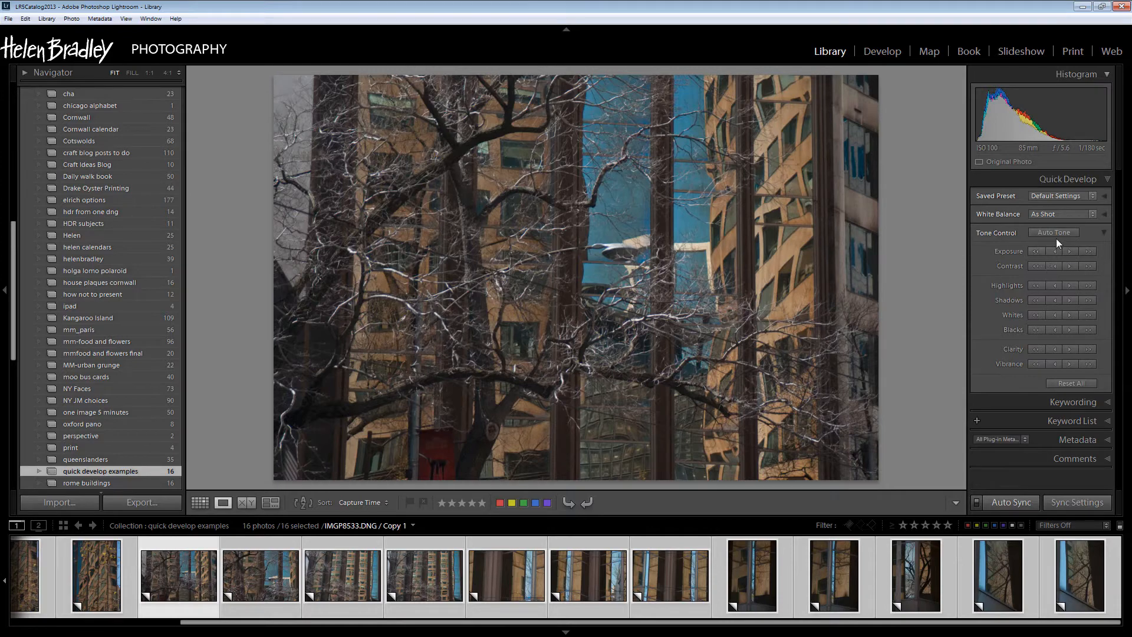
pyautogui.click(1096, 195)
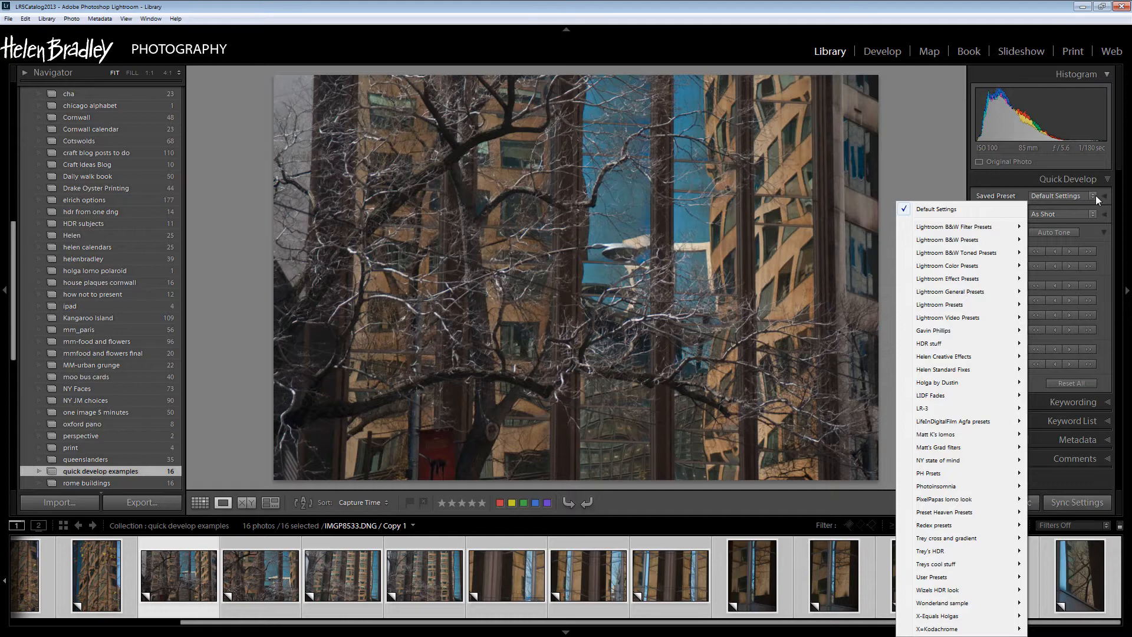
pyautogui.click(1013, 203)
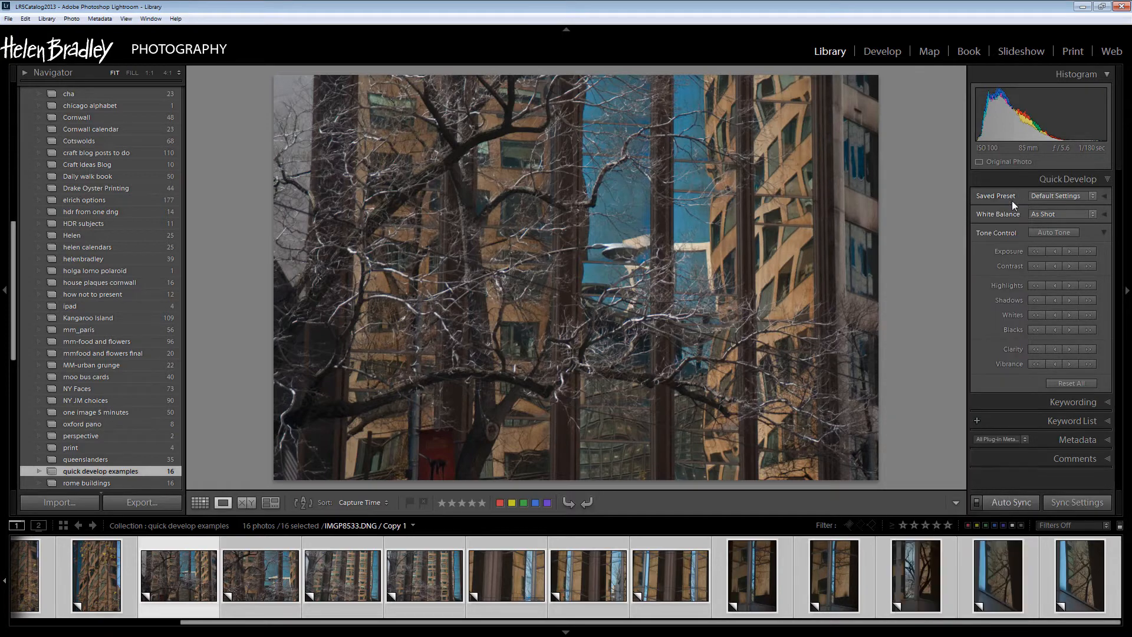
# Step: Try the Cloudy white balance on all selected photos and set it to Daylight instead
pyautogui.click(1093, 214)
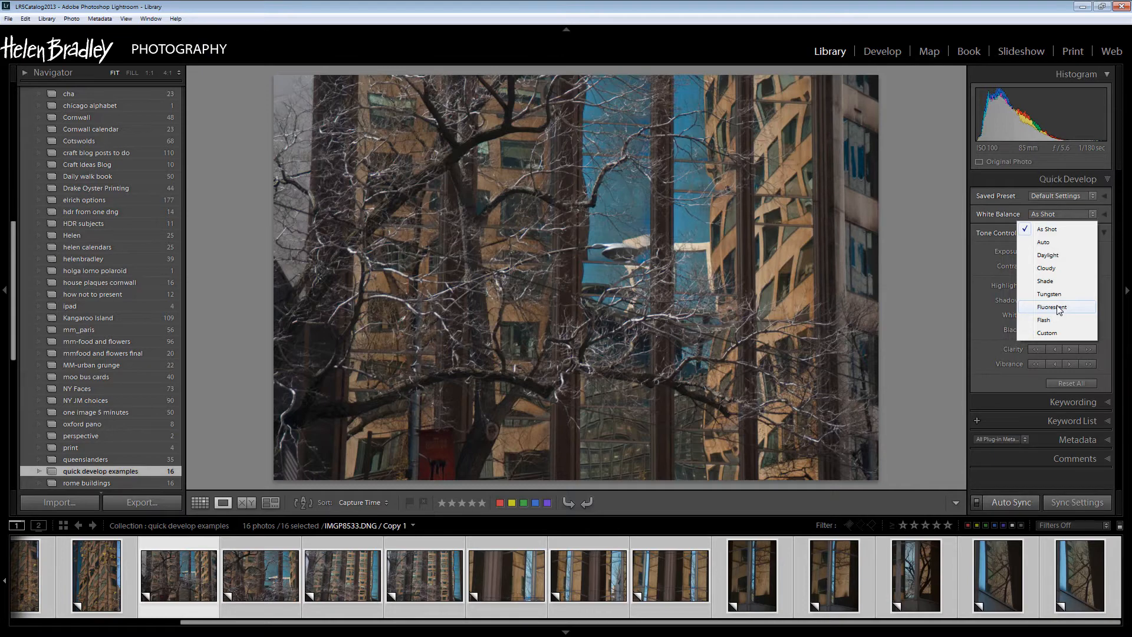
pyautogui.click(1045, 268)
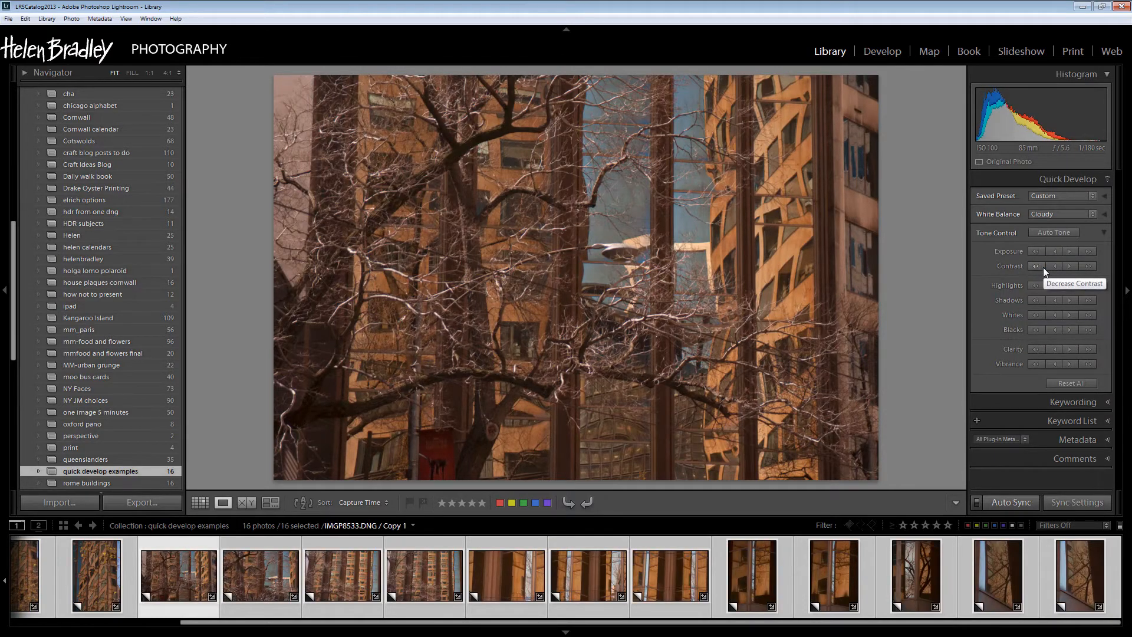
pyautogui.click(1085, 215)
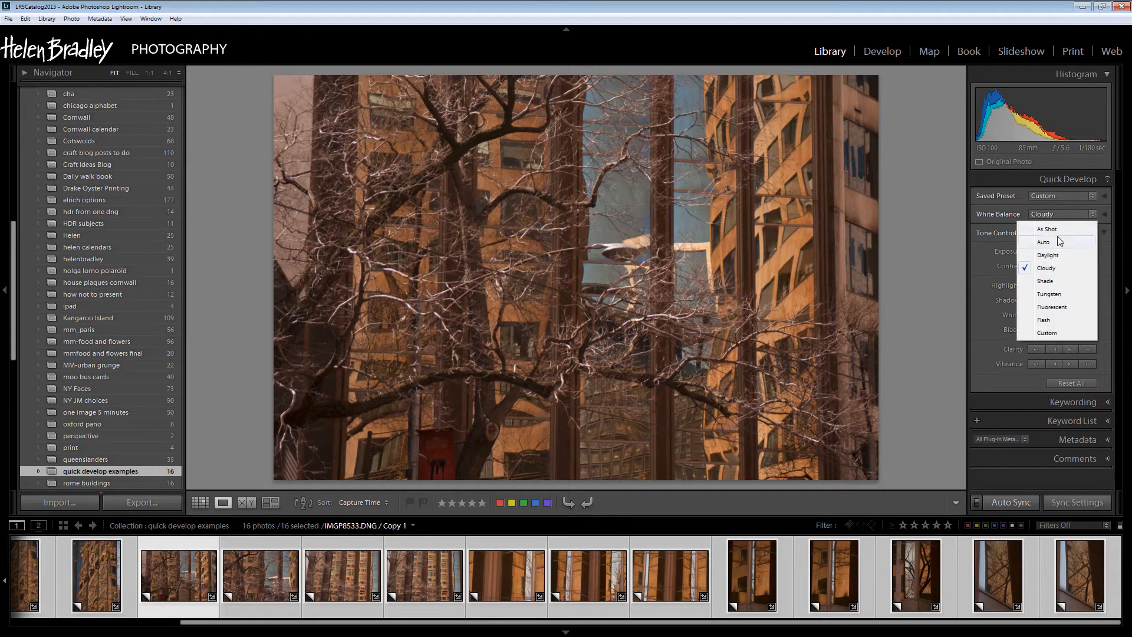
pyautogui.click(1052, 256)
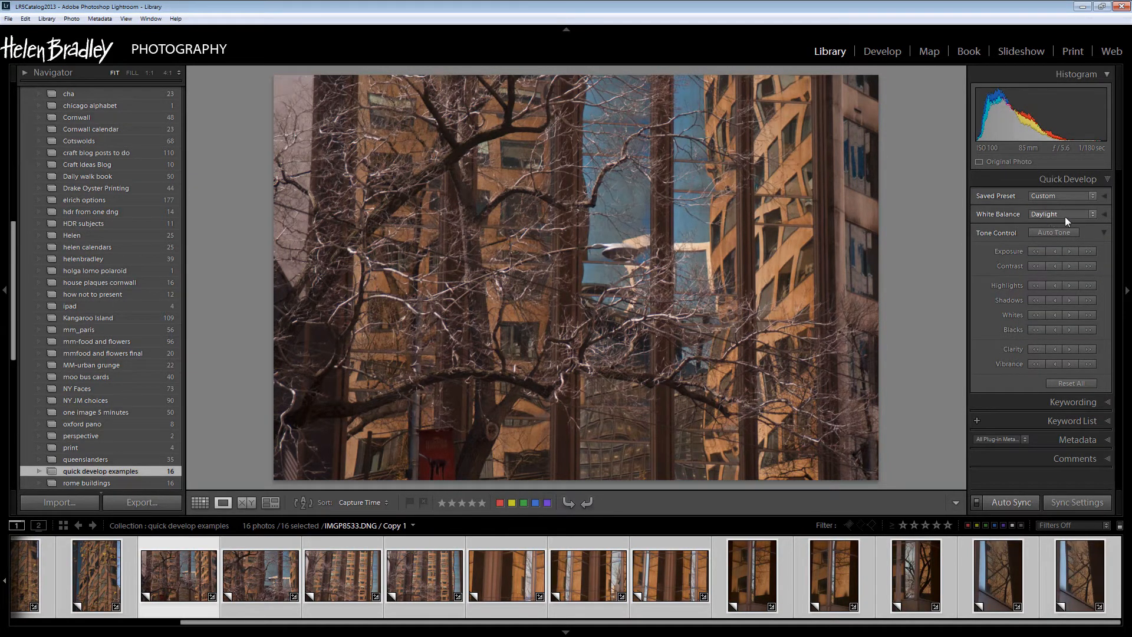
# Step: Raise the exposure of all selected photos by a third of a stop and one full stop, and lower it by a third
pyautogui.click(1071, 252)
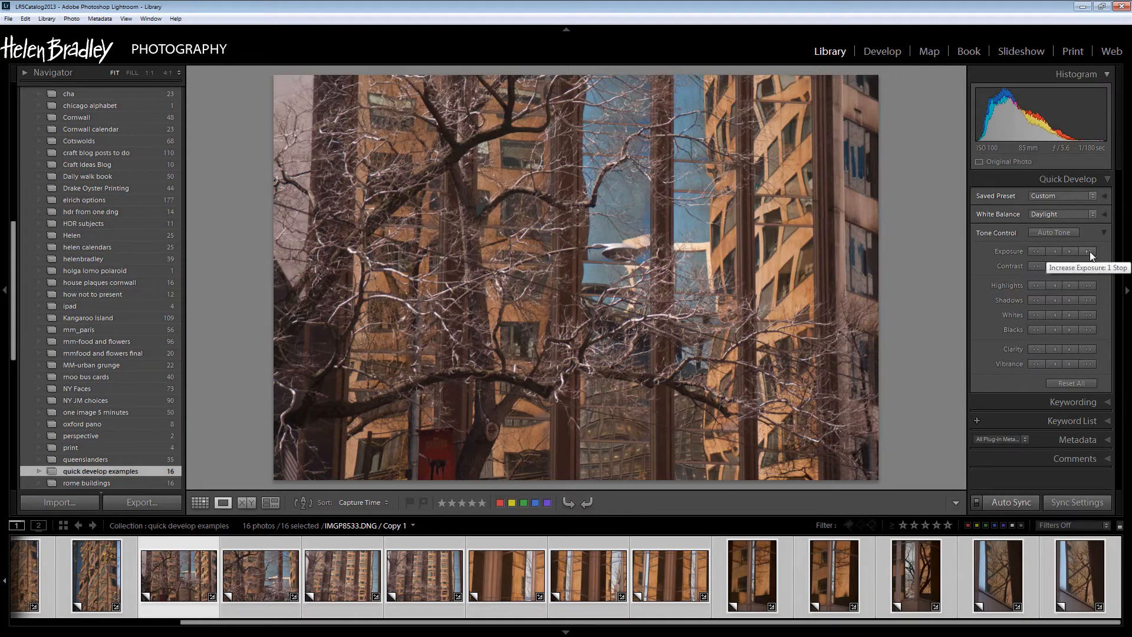
pyautogui.click(1088, 252)
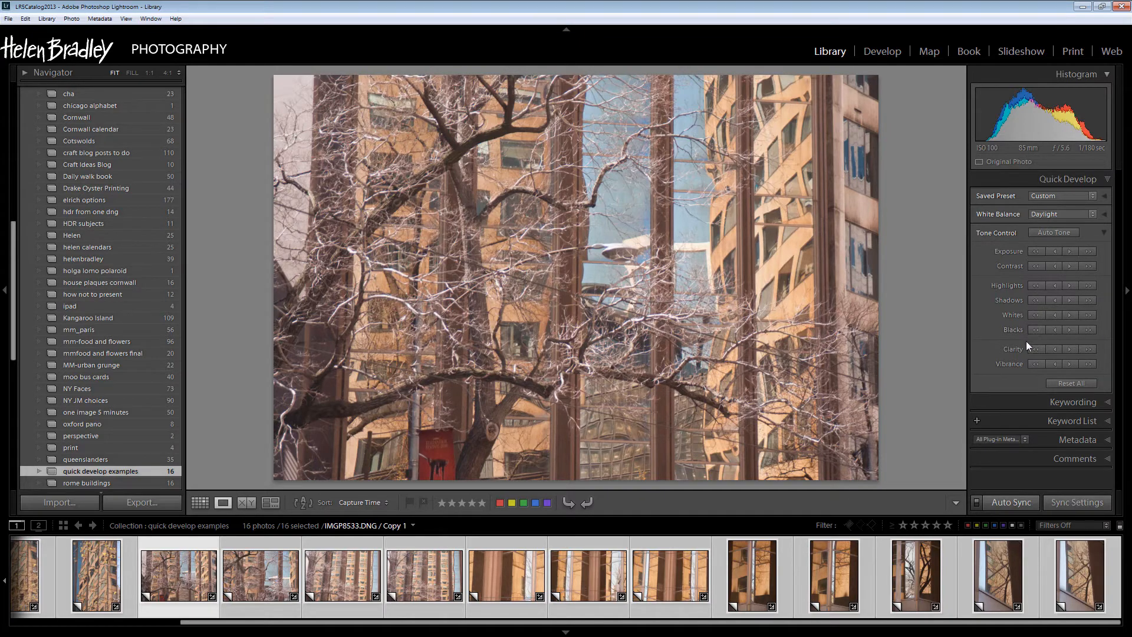
pyautogui.click(1056, 250)
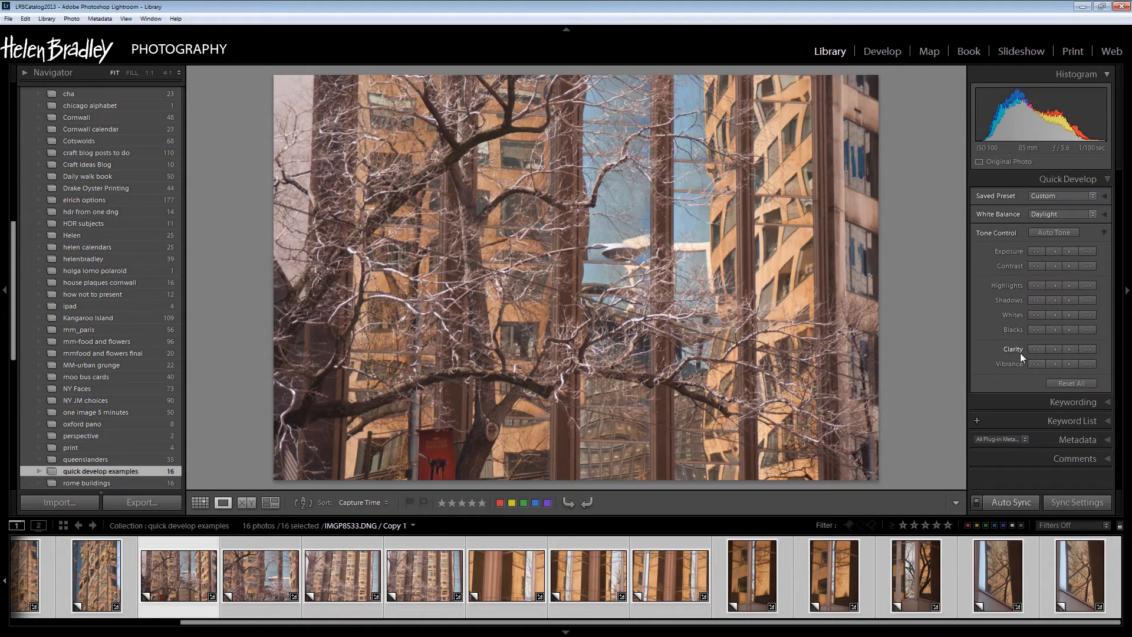
# Step: Increase Clarity and Vibrance to +10 each on all selected photos
pyautogui.click(1071, 349)
pyautogui.click(1071, 349)
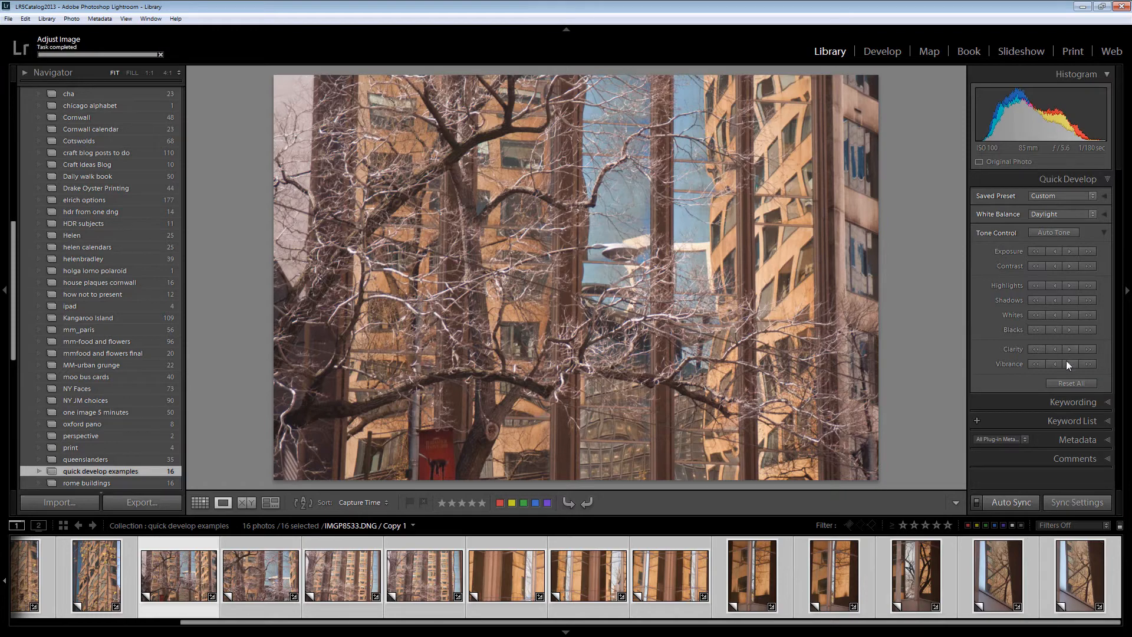
pyautogui.click(1069, 366)
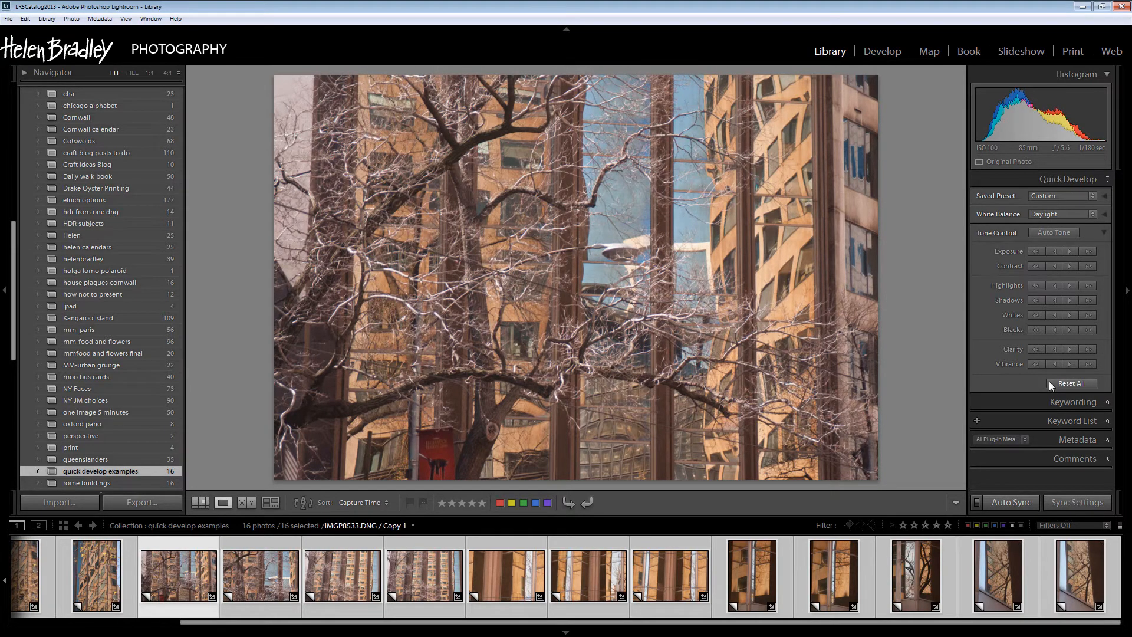
# Step: Reveal the alternate Saturation adjustment and increase Saturation to +10 on all selected photos
pyautogui.press('alt')
pyautogui.press('alt')
pyautogui.click(1072, 365)
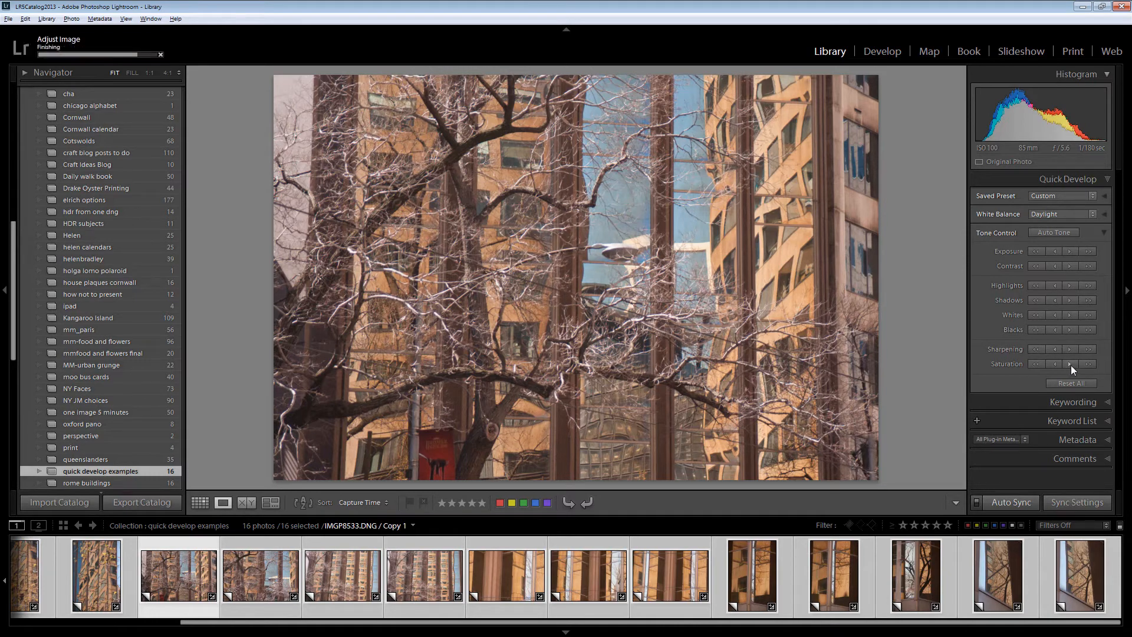
pyautogui.click(1071, 365)
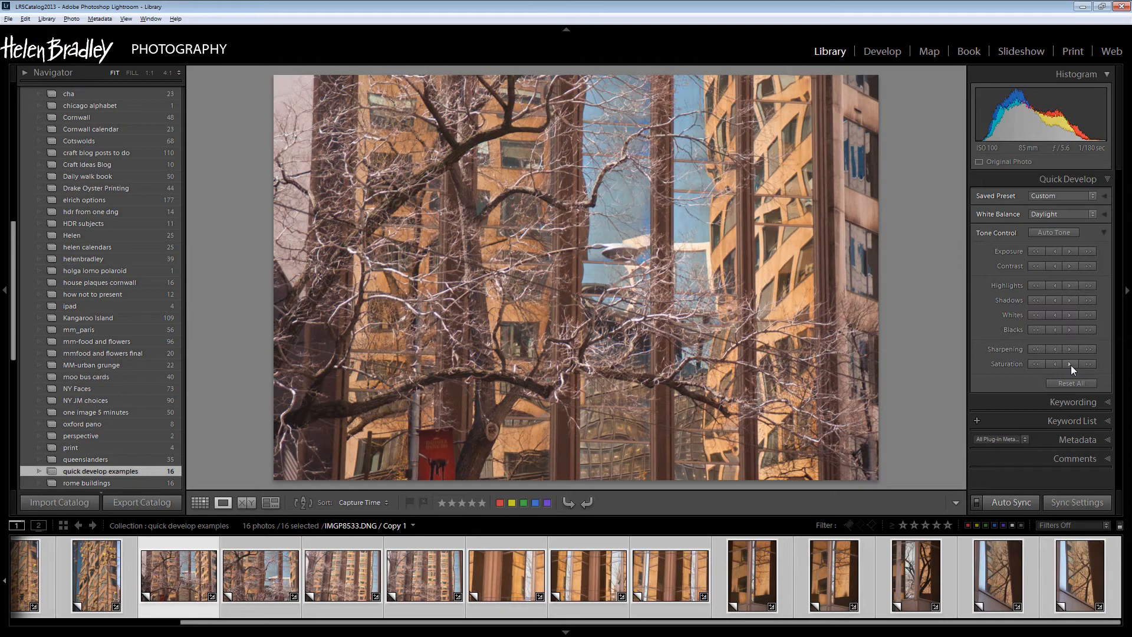
pyautogui.press('alt')
# Step: Select IMGP8533 alone and view the photos one by one through IMGP8541 to check their corrections
pyautogui.click(176, 605)
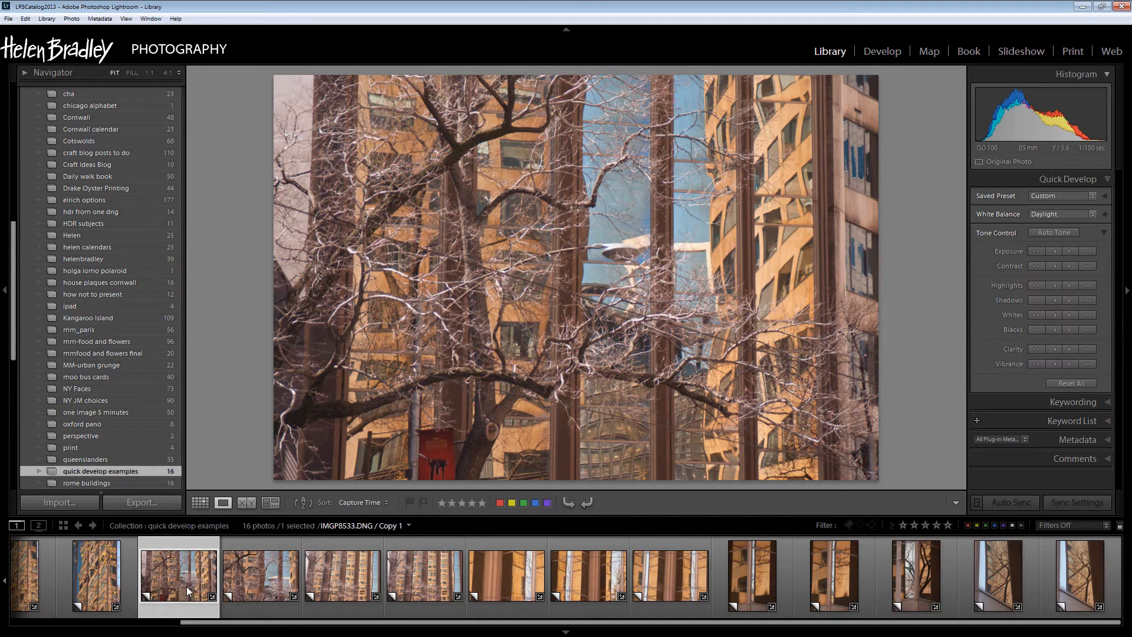
pyautogui.press('Right')
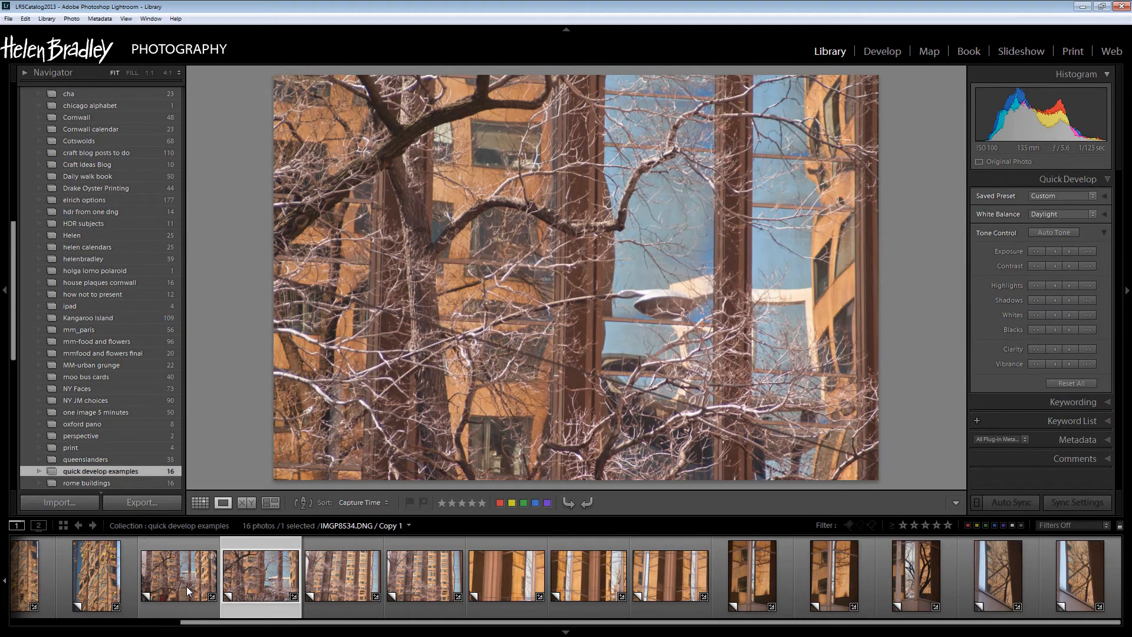
pyautogui.press('Right')
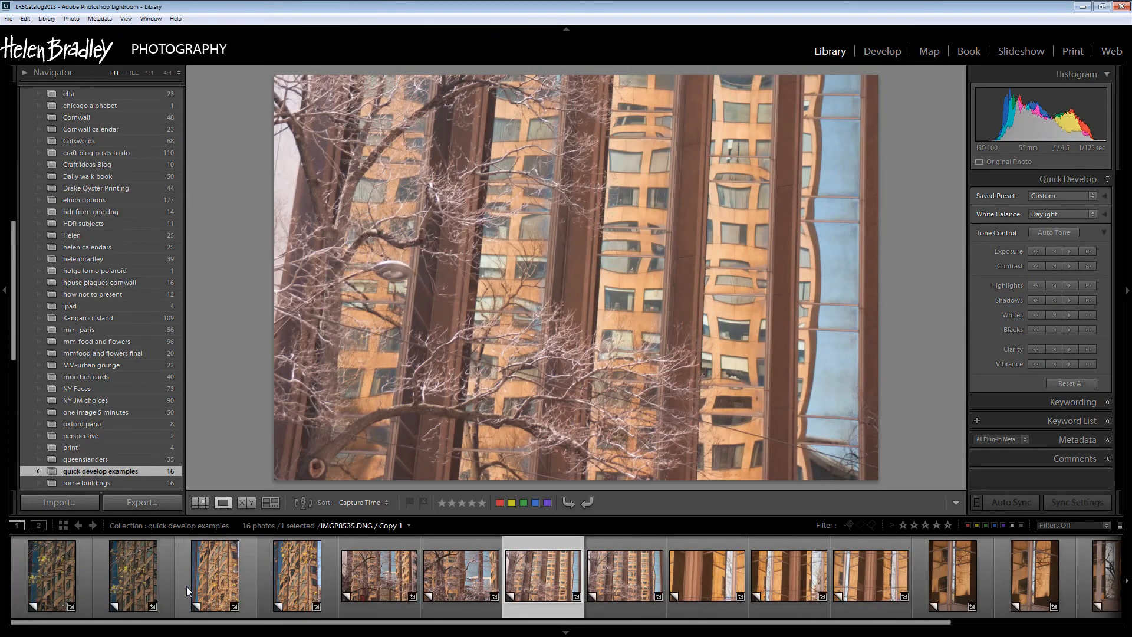
pyautogui.press('Right')
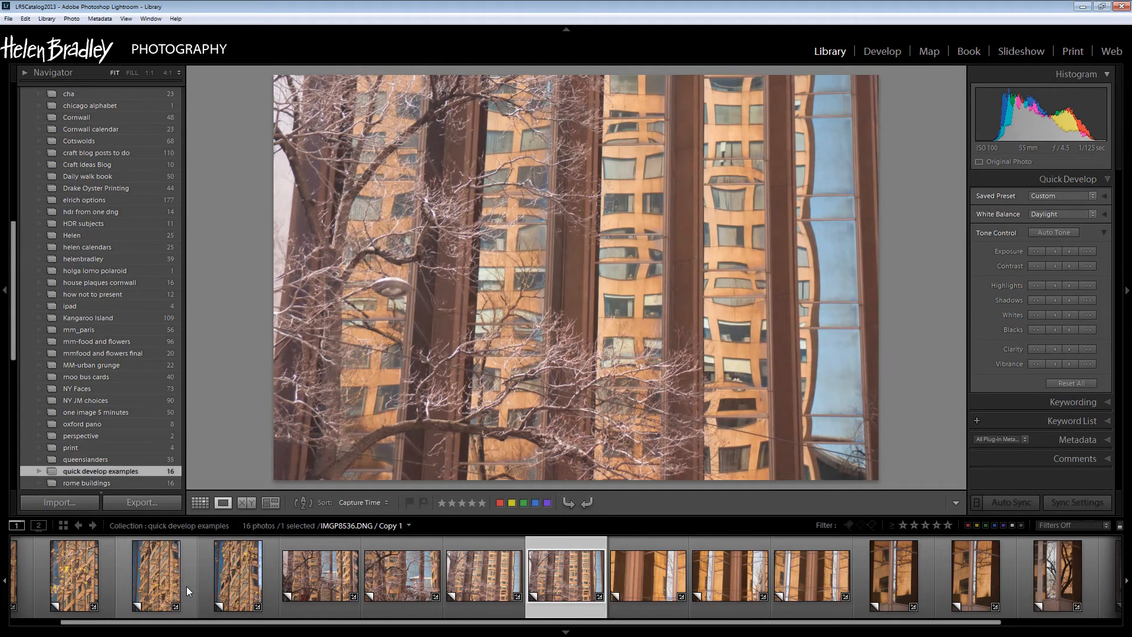
pyautogui.press('Right')
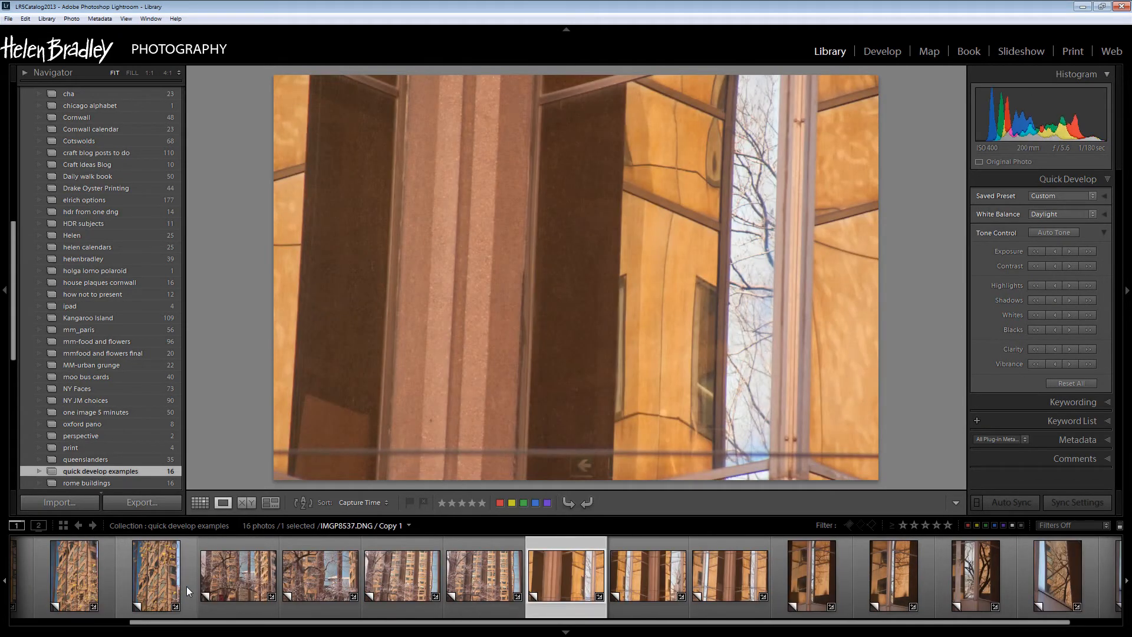
pyautogui.press('Right')
pyautogui.press('Right')
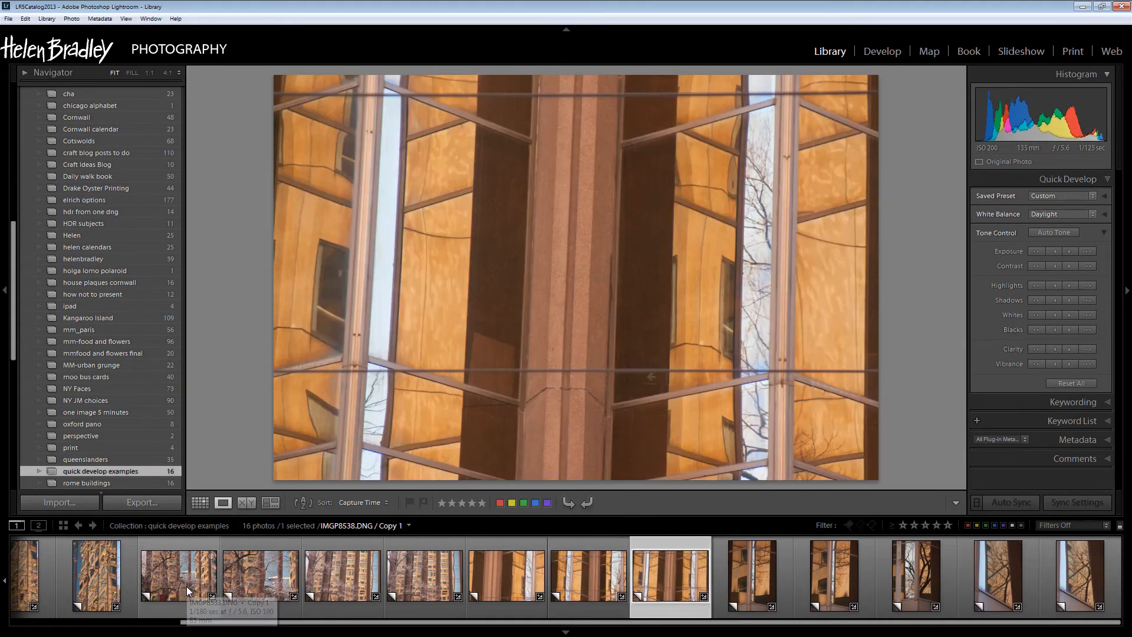
pyautogui.press('Right')
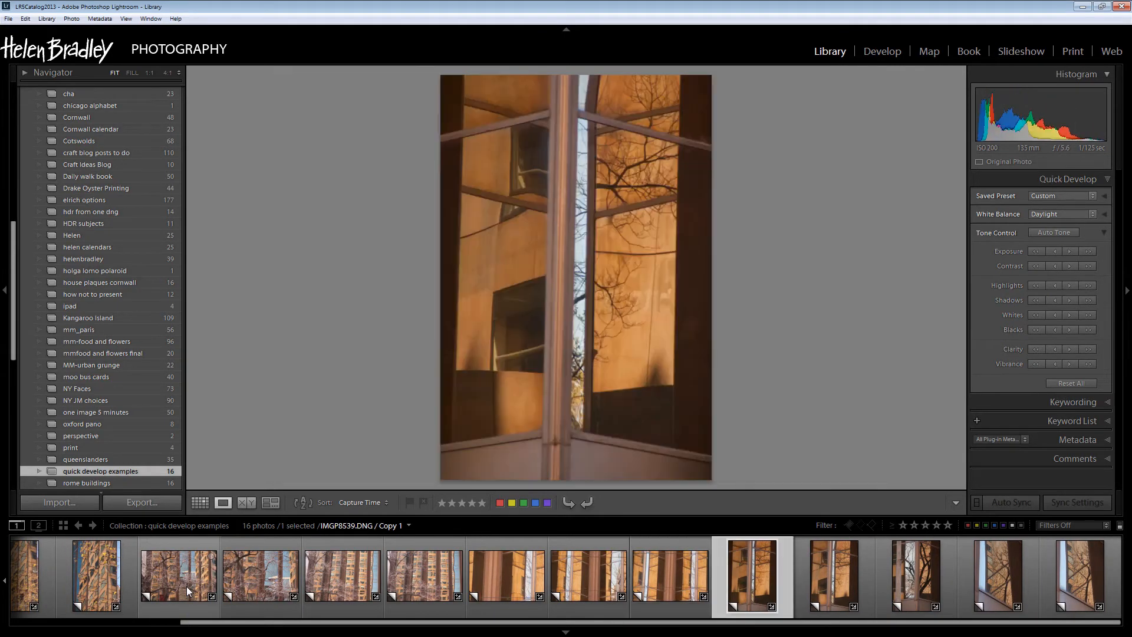
pyautogui.press('Right')
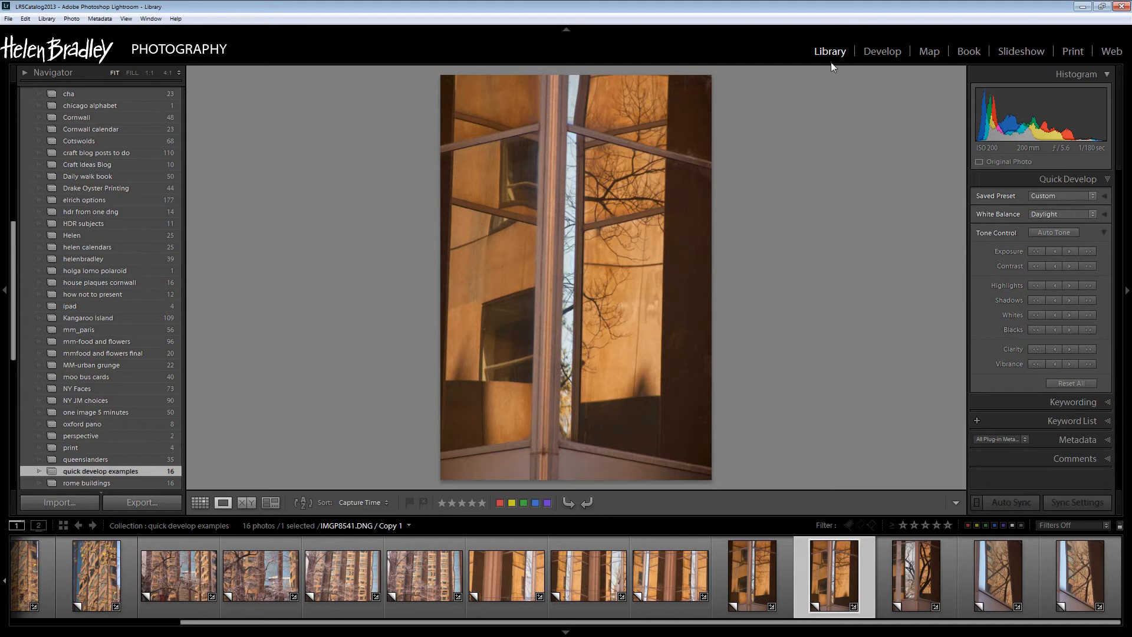
# Step: Open IMGP8541 in the Develop module and examine its Basic adjustment values and edit history
pyautogui.click(884, 51)
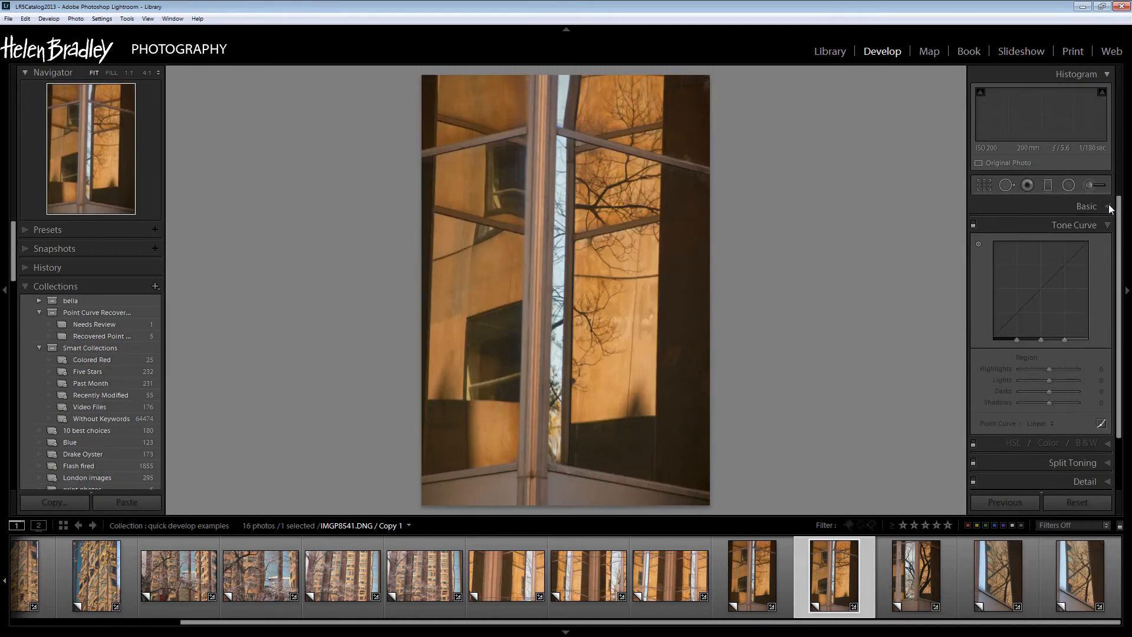
pyautogui.click(1109, 206)
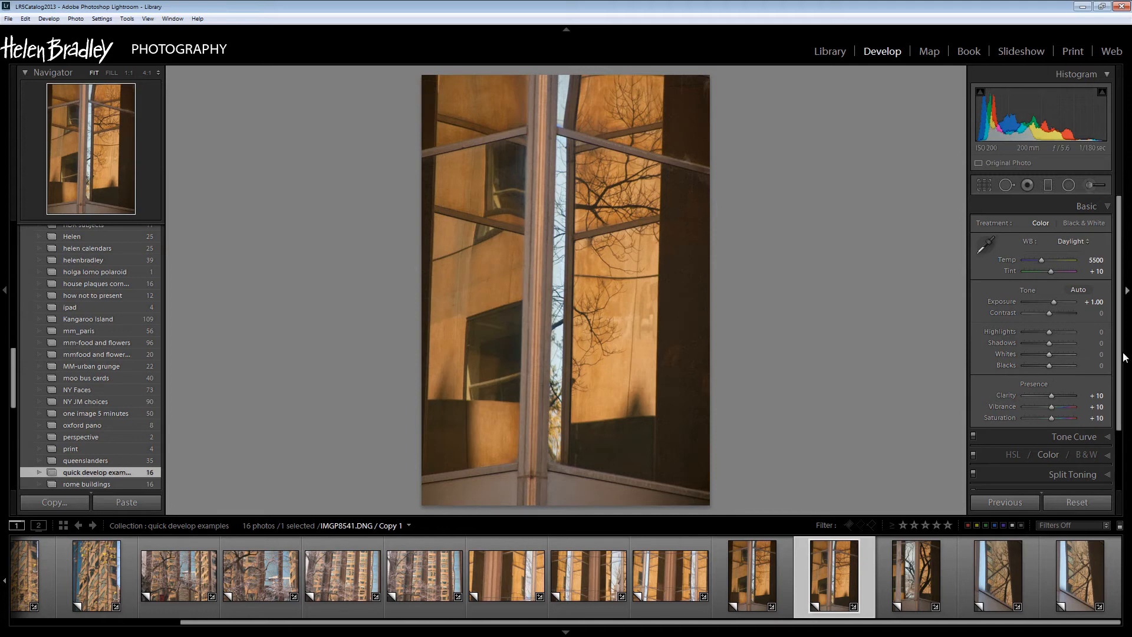
pyautogui.scroll(-1, 1119, 257)
pyautogui.scroll(-5, 1119, 256)
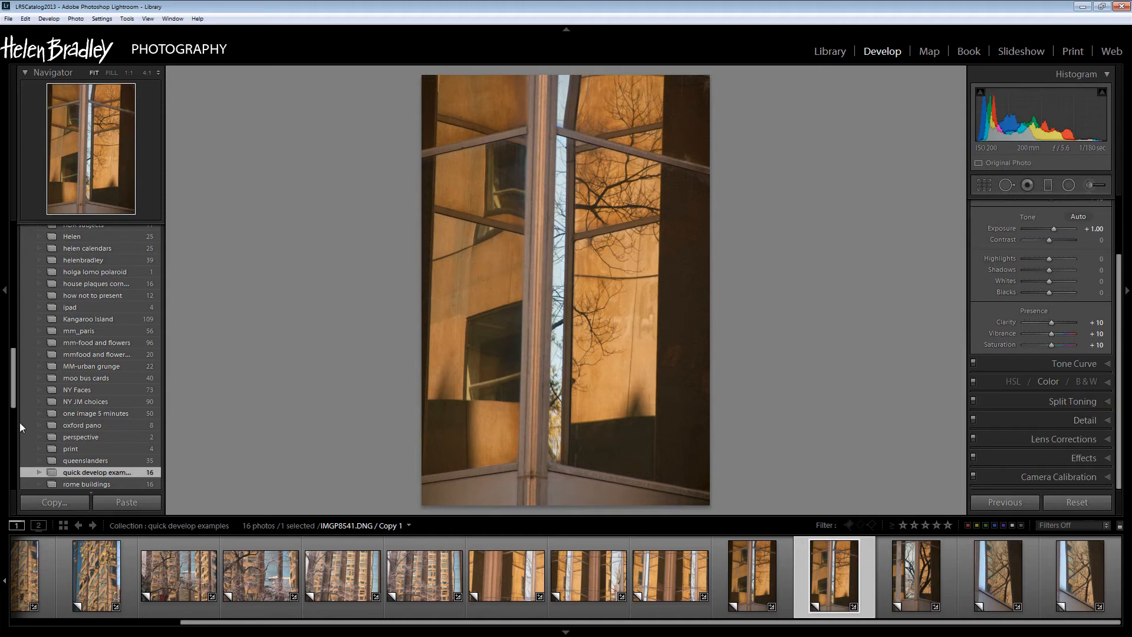
pyautogui.moveTo(12, 380); pyautogui.dragTo(15, 264)
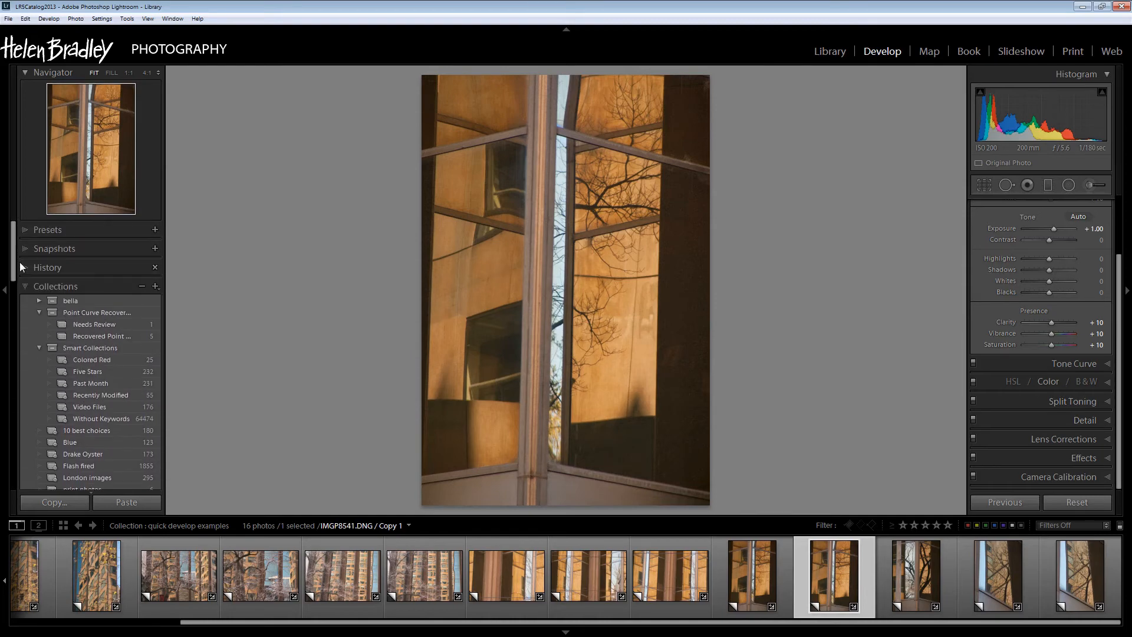
pyautogui.click(33, 267)
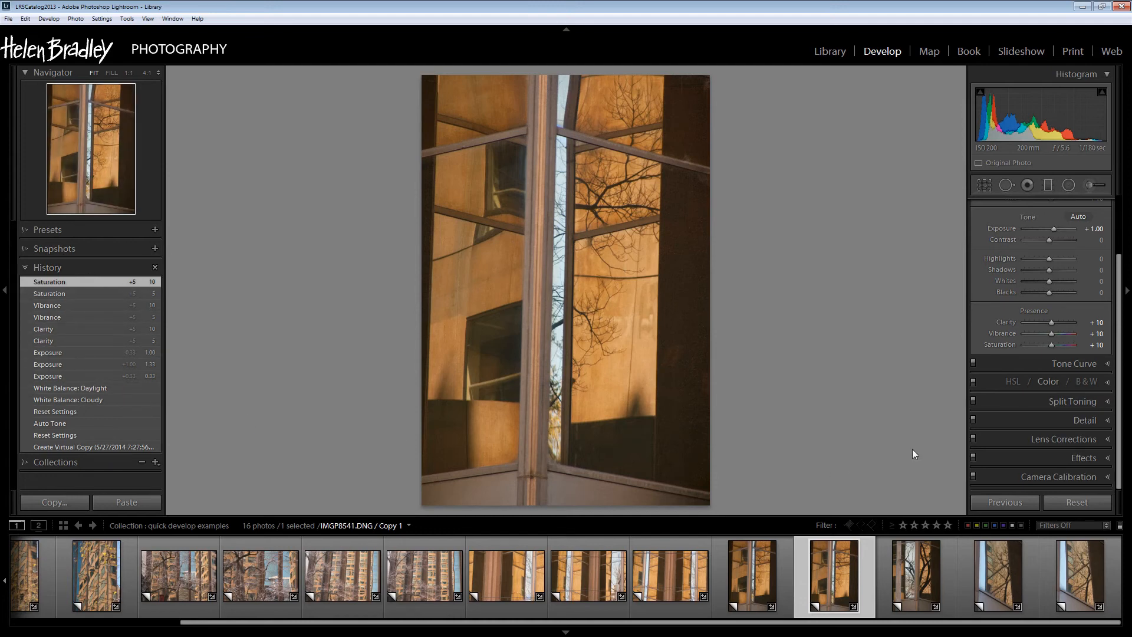
# Step: Apply the Strong Contrast point curve to IMGP8541's tone curve and return to the Library module
pyautogui.click(1108, 365)
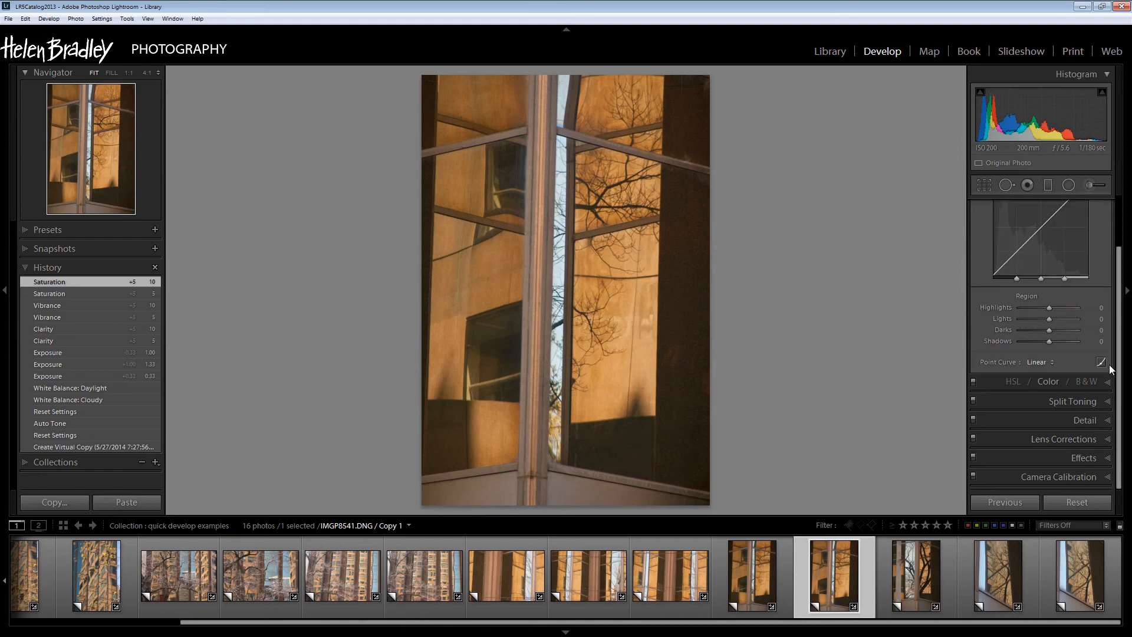
pyautogui.click(1038, 362)
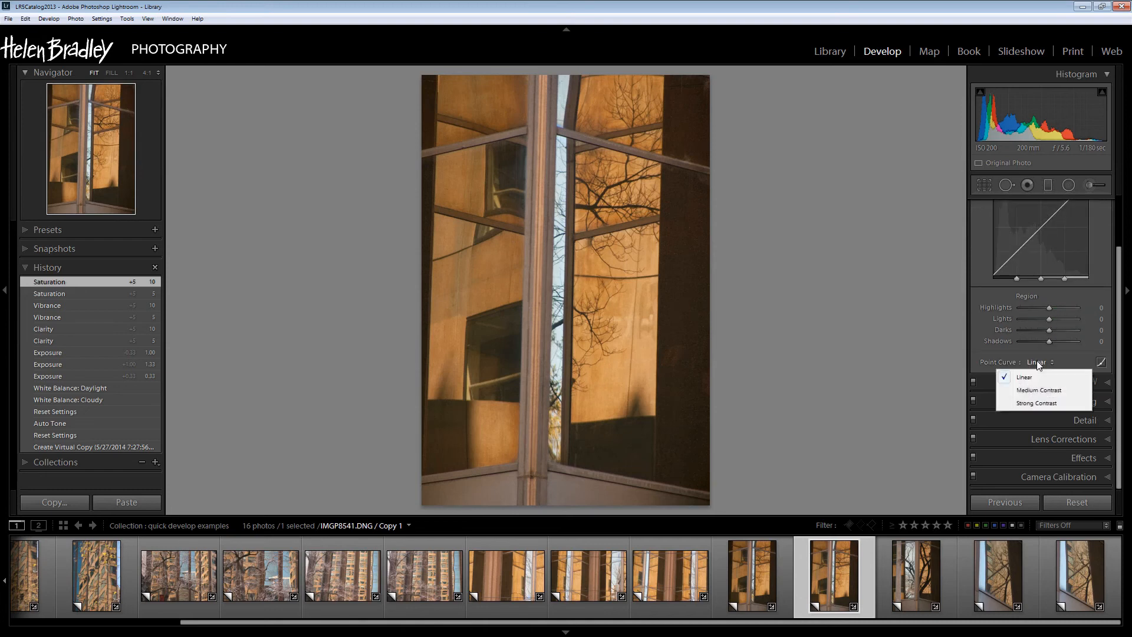
pyautogui.click(1035, 404)
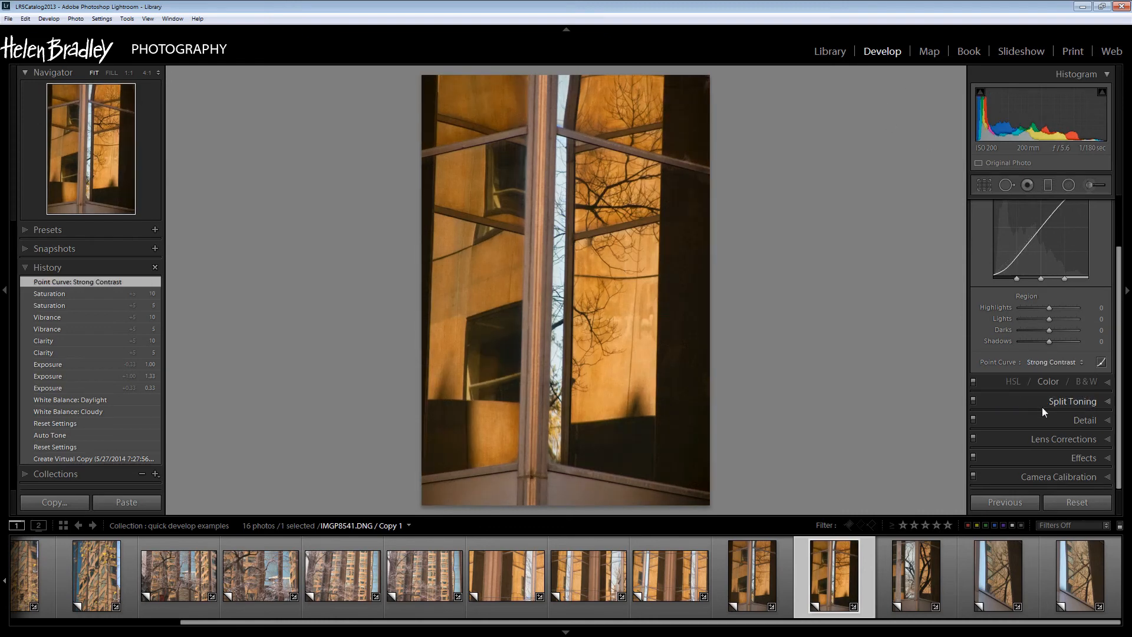
pyautogui.click(828, 51)
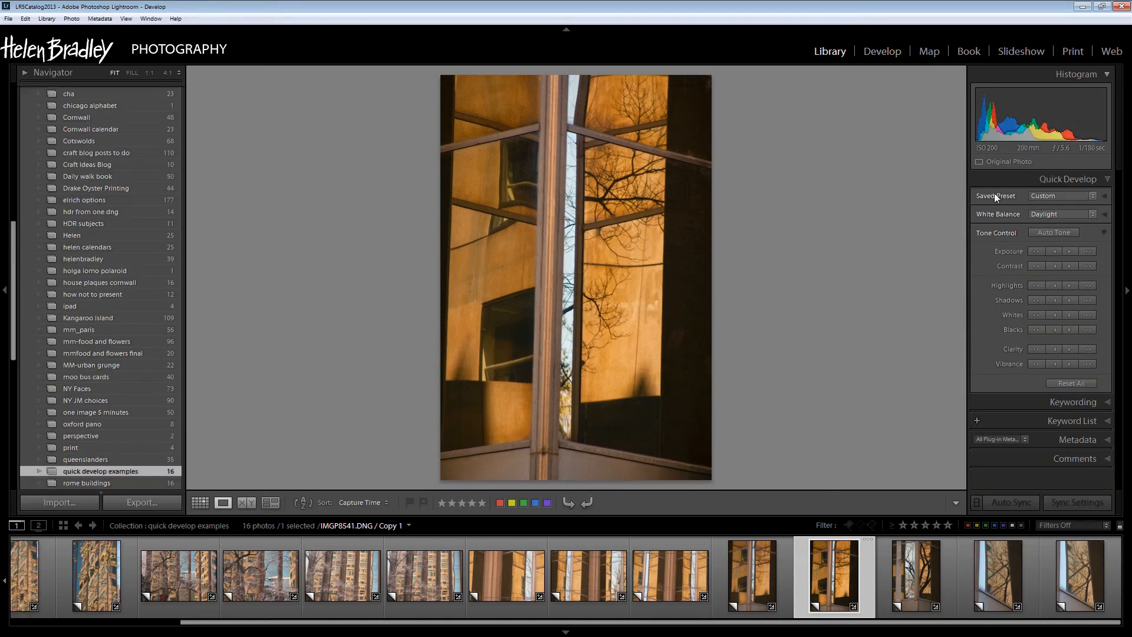